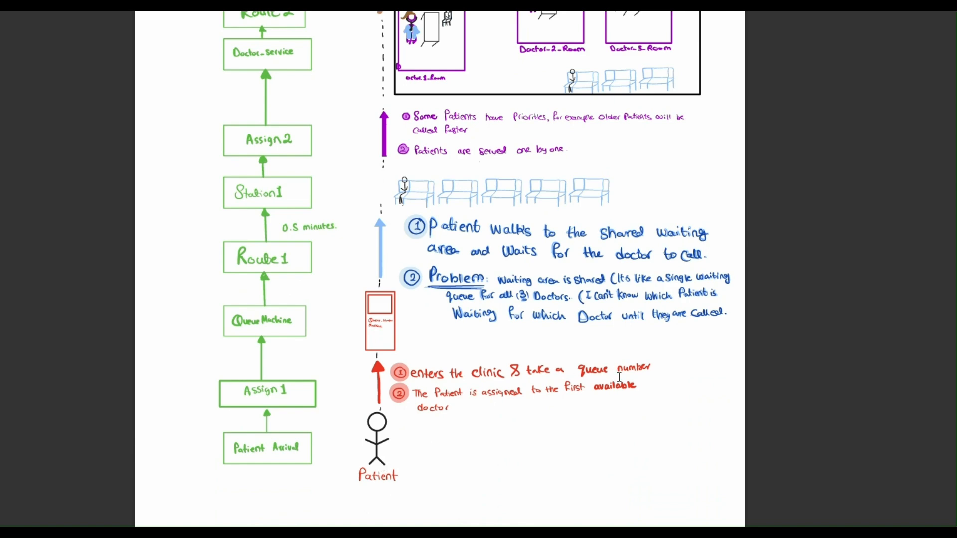
Review the real-life patient flow from taking a queue number through the waiting area and doctor rooms to leaving the clinic
{"action": "scroll", "coordinate": [420, 327], "scroll_direction": "up", "scroll_amount": 3}
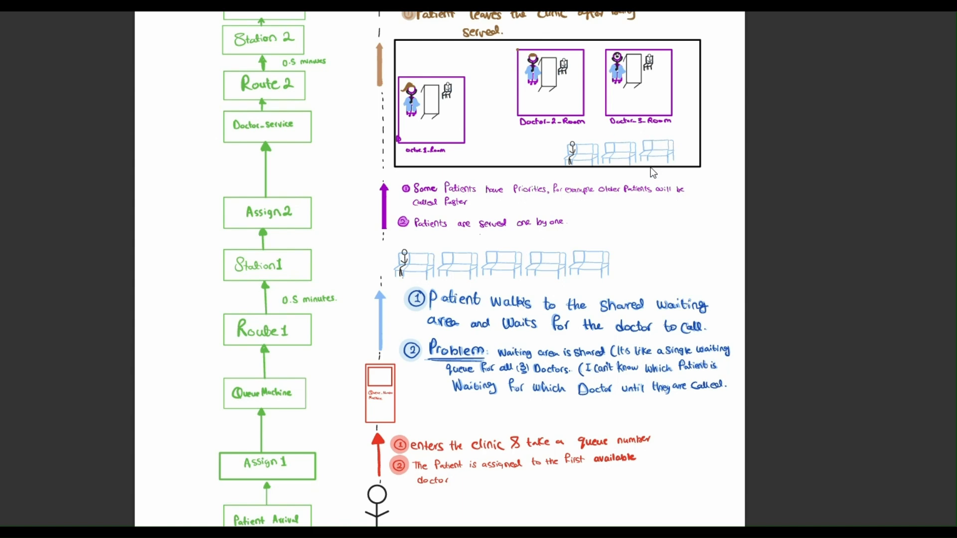
{"action": "scroll", "coordinate": [645, 154], "scroll_direction": "up", "scroll_amount": 3}
{"action": "scroll", "coordinate": [645, 153], "scroll_direction": "up", "scroll_amount": 3}
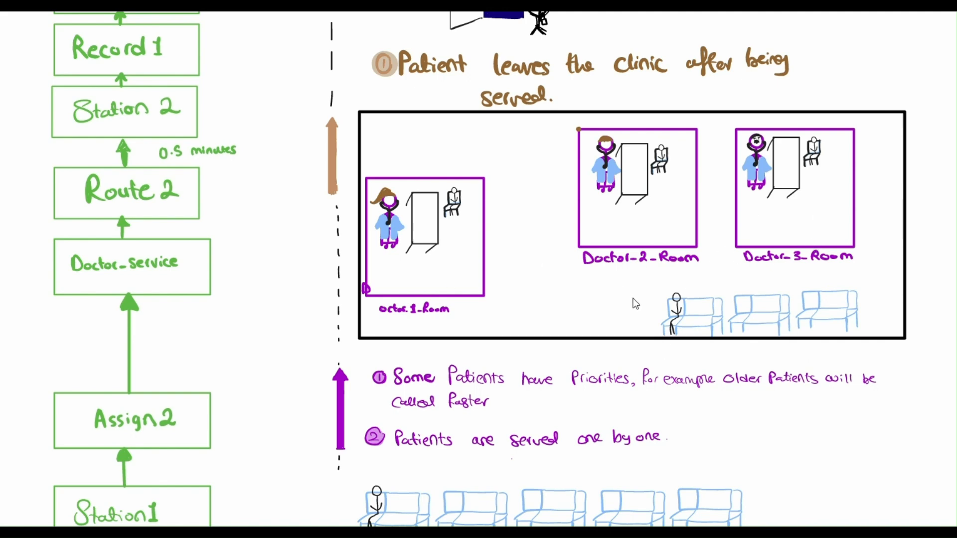
{"action": "scroll", "coordinate": [633, 298], "scroll_direction": "down", "scroll_amount": 3}
{"action": "scroll", "coordinate": [633, 298], "scroll_direction": "down", "scroll_amount": 1}
{"action": "scroll", "coordinate": [635, 302], "scroll_direction": "down", "scroll_amount": 2}
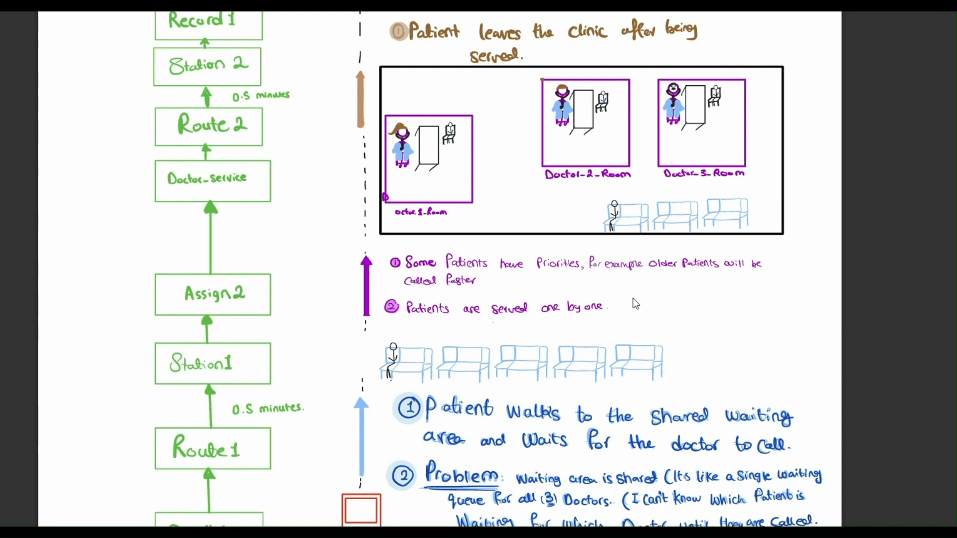
{"action": "scroll", "coordinate": [636, 304], "scroll_direction": "up", "scroll_amount": 3}
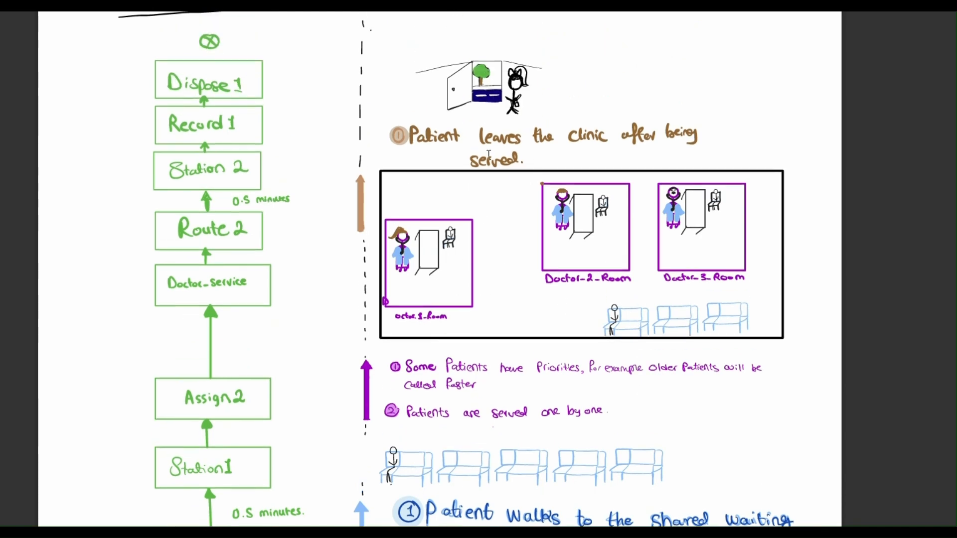
{"action": "scroll", "coordinate": [567, 111], "scroll_direction": "up", "scroll_amount": 1}
{"action": "scroll", "coordinate": [567, 112], "scroll_direction": "down", "scroll_amount": 4}
{"action": "scroll", "coordinate": [567, 112], "scroll_direction": "down", "scroll_amount": 8}
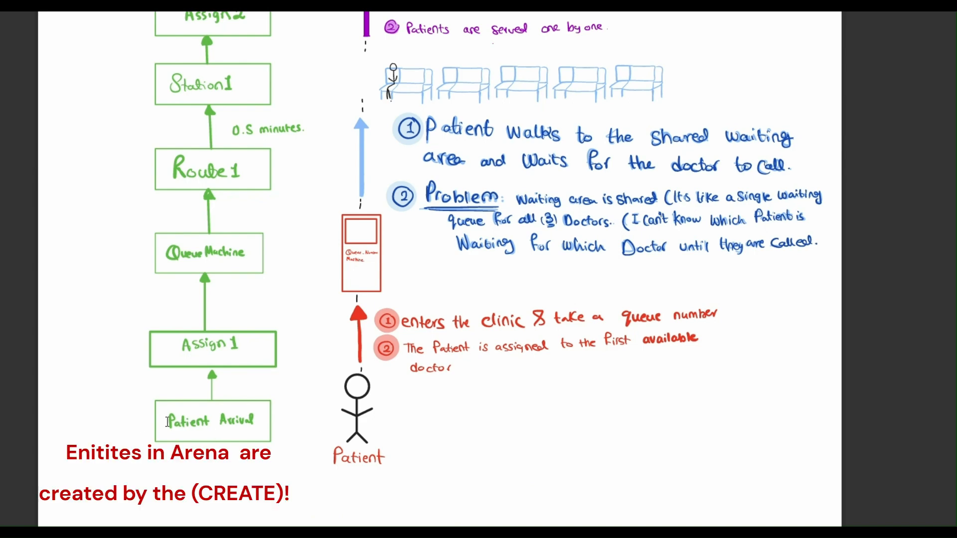
Examine the Patient Arrival, Assign 1 and Queue Machine blocks of the systematic view alongside the patient's arrival in real life
{"action": "left_click_drag", "start_coordinate": [164, 422], "coordinate": [273, 419]}
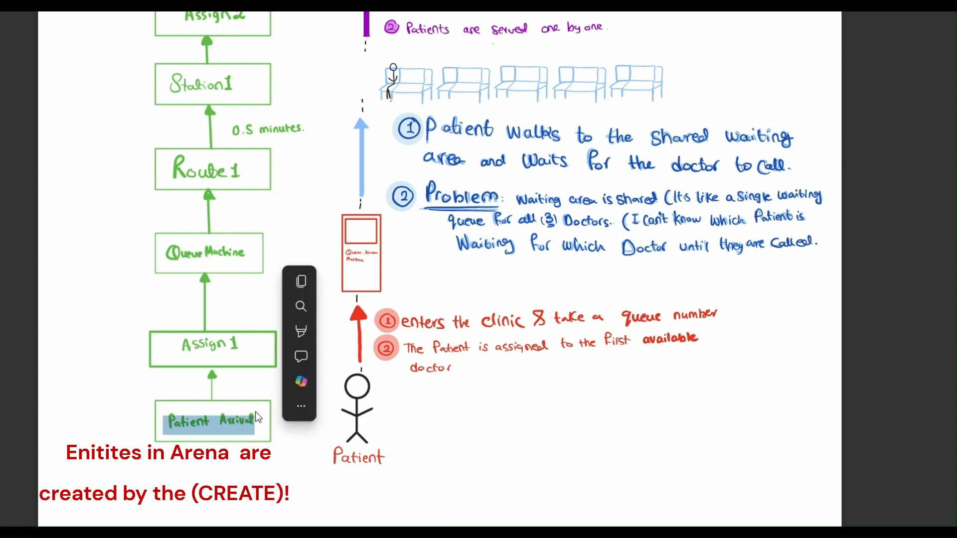
{"action": "left_click", "coordinate": [254, 407]}
{"action": "scroll", "coordinate": [253, 405], "scroll_direction": "up", "scroll_amount": 1}
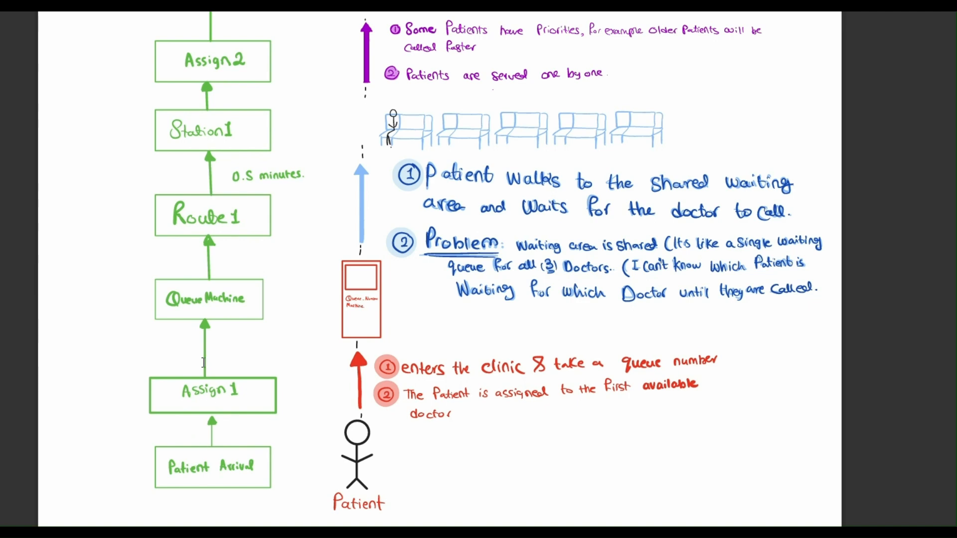
{"action": "scroll", "coordinate": [200, 413], "scroll_direction": "up", "scroll_amount": 3}
{"action": "scroll", "coordinate": [200, 413], "scroll_direction": "up", "scroll_amount": 3}
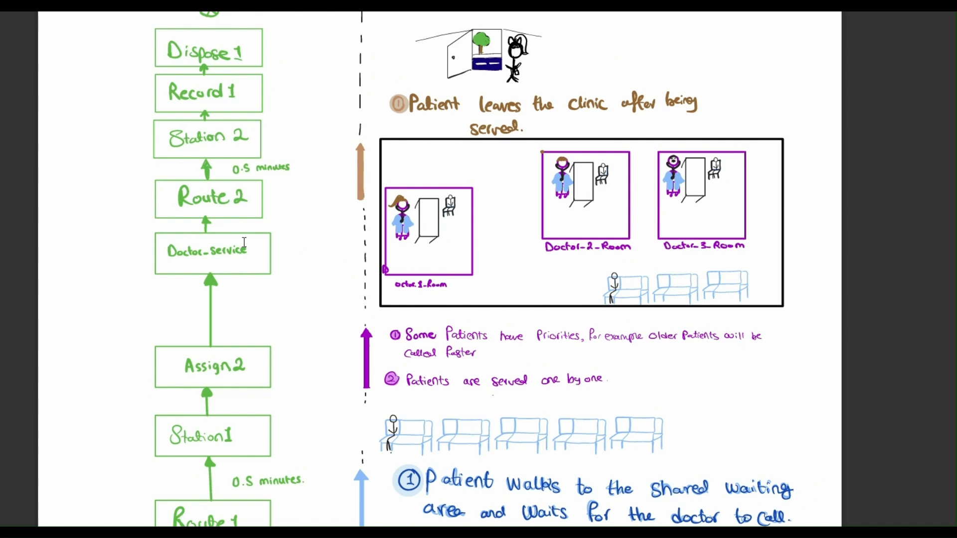
{"action": "scroll", "coordinate": [244, 242], "scroll_direction": "down", "scroll_amount": 7}
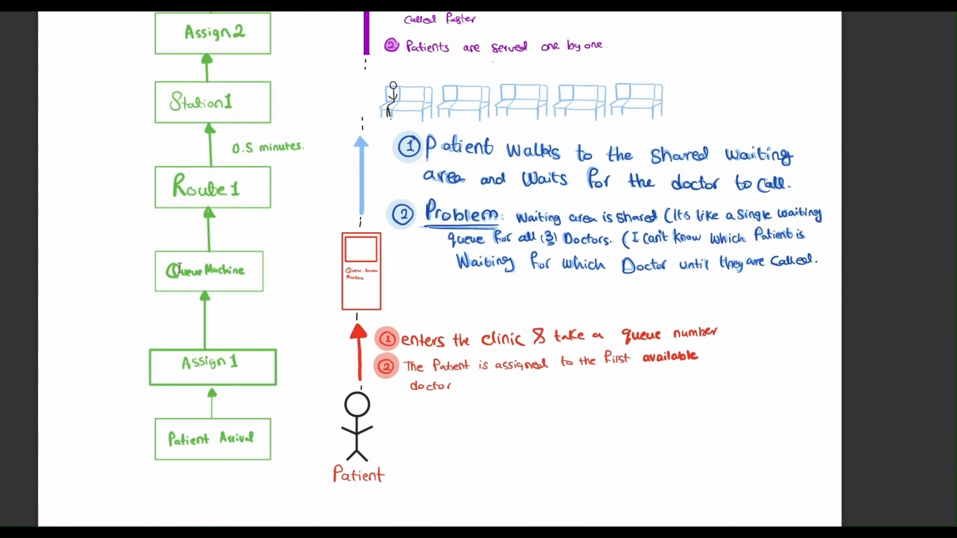
{"action": "scroll", "coordinate": [258, 269], "scroll_direction": "up", "scroll_amount": 5}
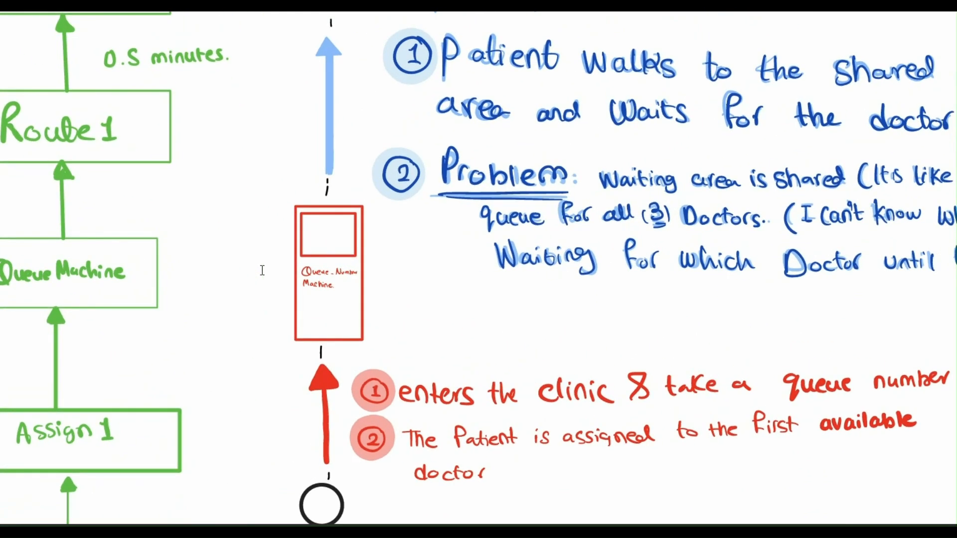
{"action": "scroll", "coordinate": [262, 271], "scroll_direction": "left", "scroll_amount": 3}
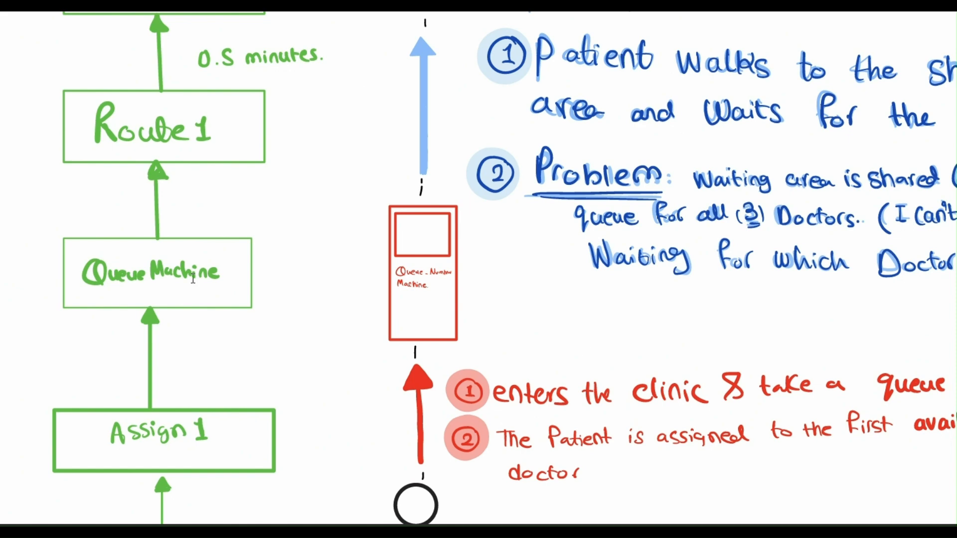
{"action": "scroll", "coordinate": [193, 278], "scroll_direction": "down", "scroll_amount": 5}
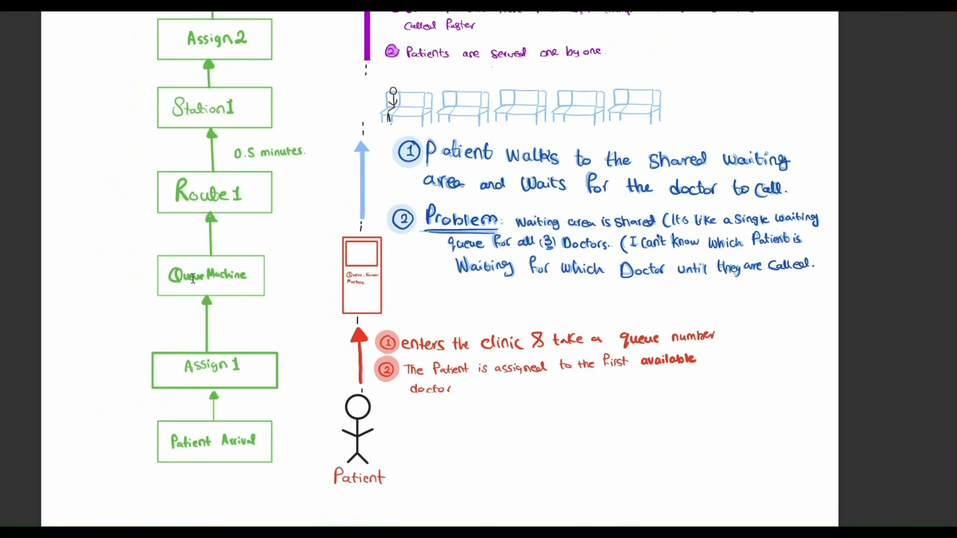
Examine Route 1, Station 1 and Assign 2 in the flowchart alongside the shared waiting area and patient priority notes
{"action": "scroll", "coordinate": [192, 278], "scroll_direction": "up", "scroll_amount": 3}
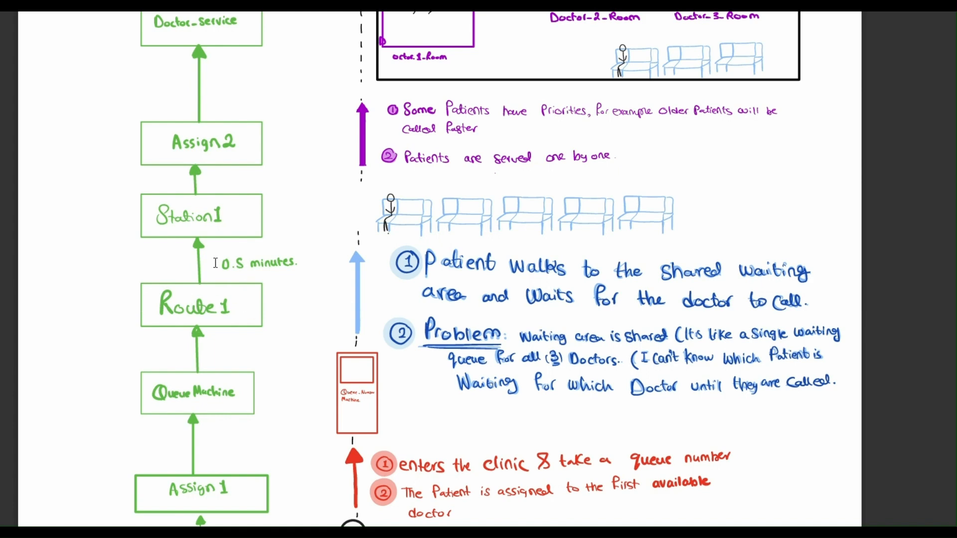
{"action": "scroll", "coordinate": [215, 262], "scroll_direction": "up", "scroll_amount": 3}
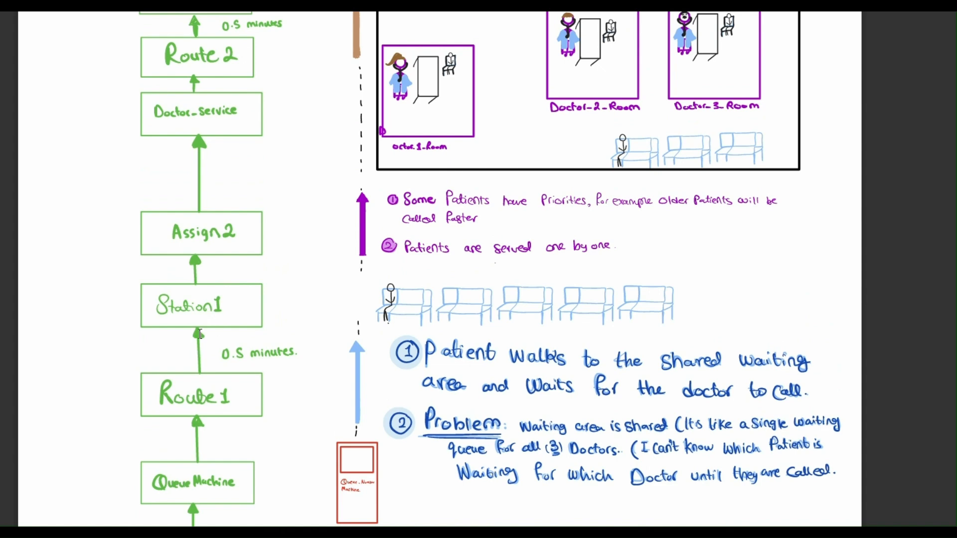
{"action": "scroll", "coordinate": [244, 310], "scroll_direction": "up", "scroll_amount": 3}
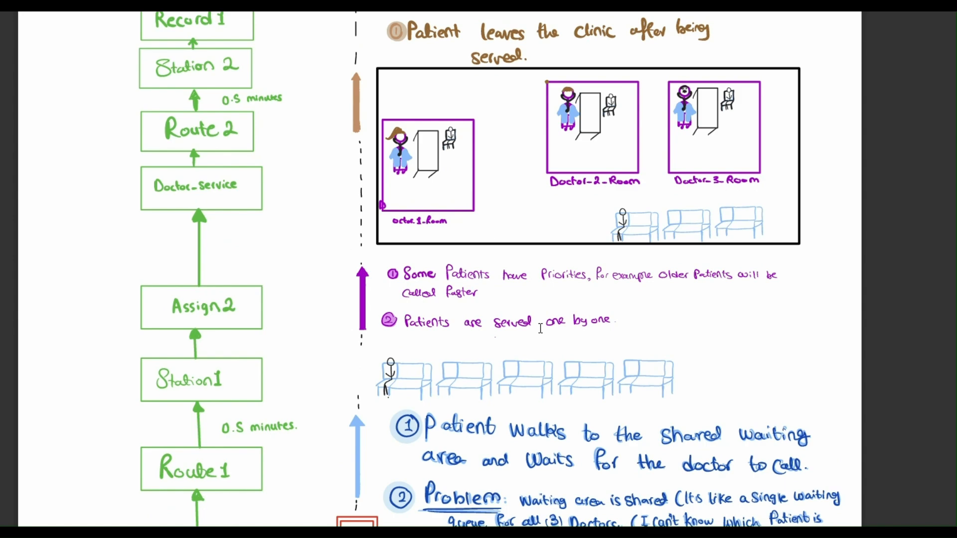
{"action": "scroll", "coordinate": [540, 328], "scroll_direction": "down", "scroll_amount": 12}
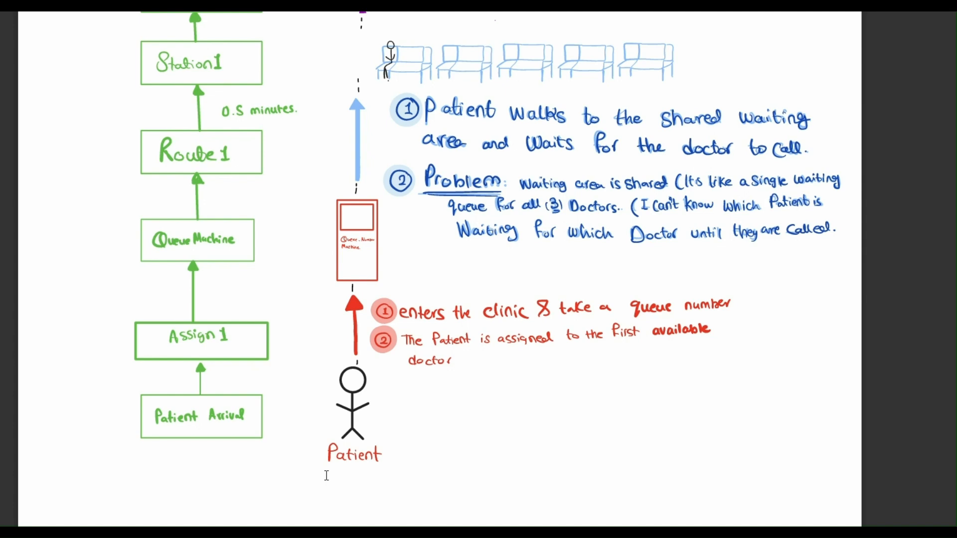
{"action": "scroll", "coordinate": [326, 476], "scroll_direction": "up", "scroll_amount": 6}
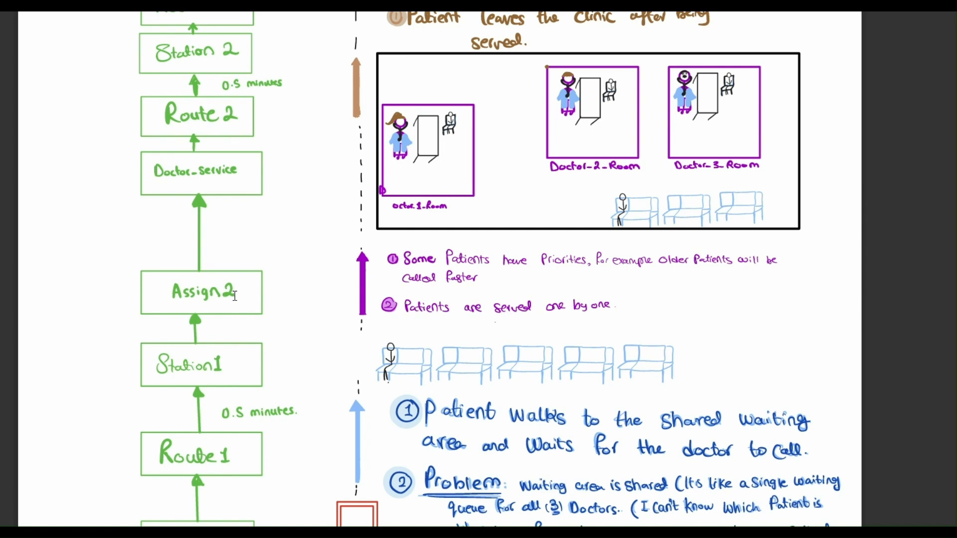
{"action": "scroll", "coordinate": [235, 296], "scroll_direction": "down", "scroll_amount": 6}
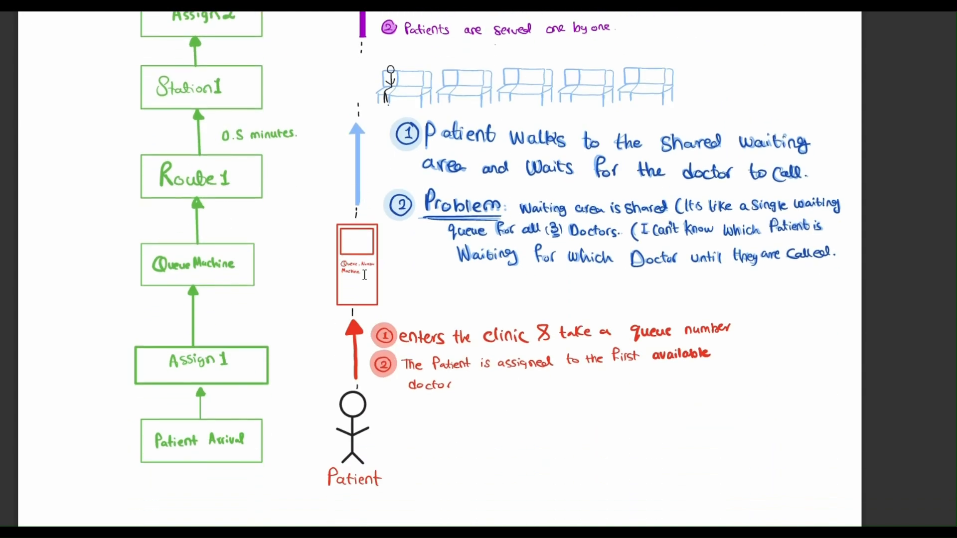
{"action": "scroll", "coordinate": [365, 297], "scroll_direction": "up", "scroll_amount": 2}
{"action": "scroll", "coordinate": [365, 297], "scroll_direction": "up", "scroll_amount": 3}
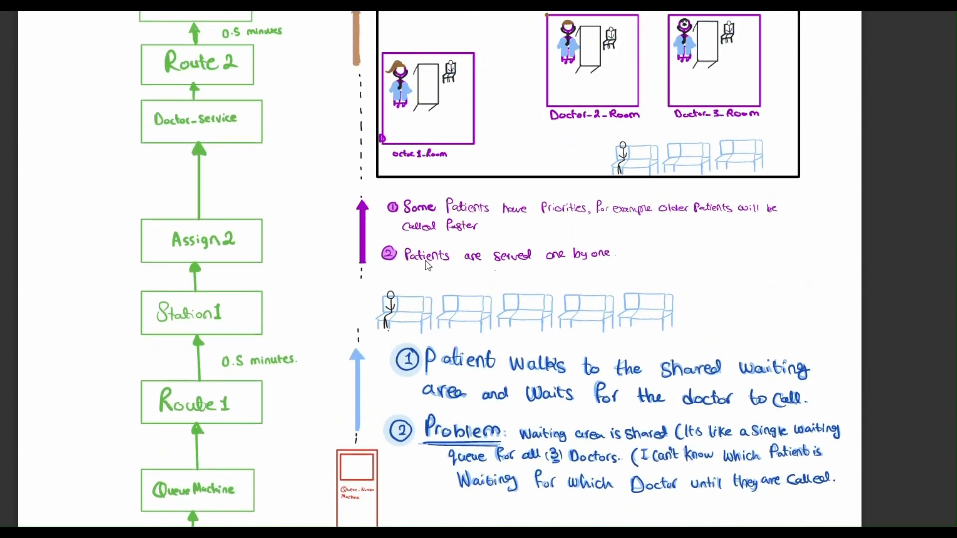
{"action": "scroll", "coordinate": [554, 142], "scroll_direction": "up", "scroll_amount": 1}
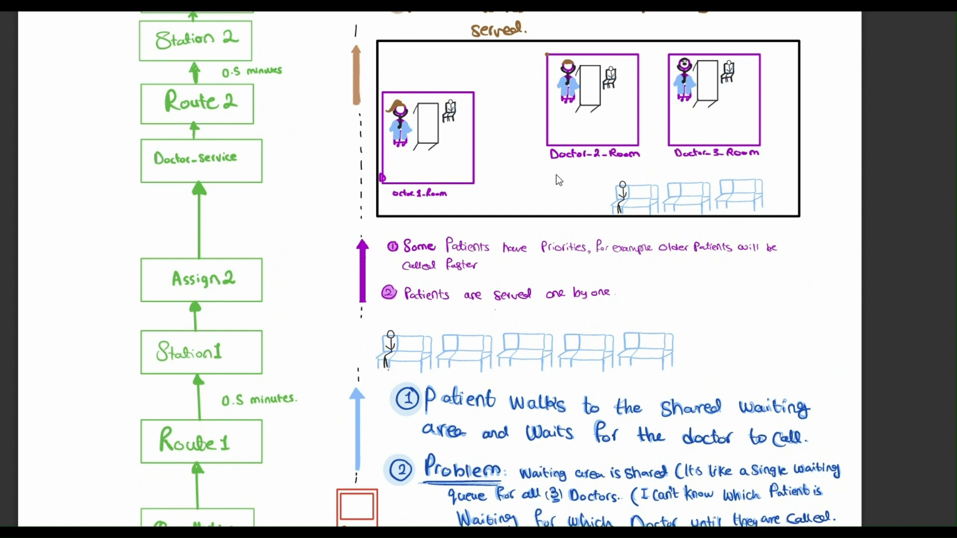
{"action": "scroll", "coordinate": [559, 180], "scroll_direction": "up", "scroll_amount": 1}
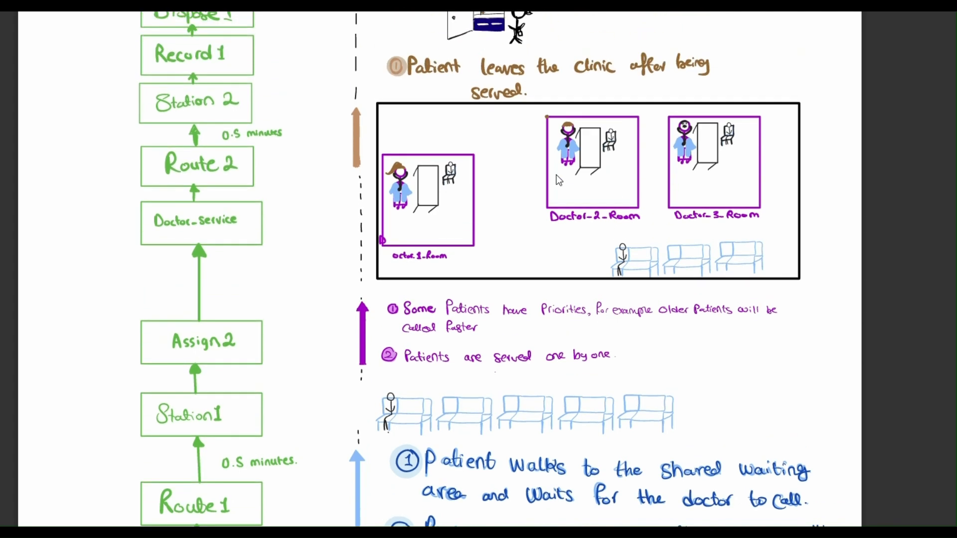
Mark the Doctor_service block and compare it and Route 2 with the doctors' rooms in the real-life drawing
{"action": "left_click_drag", "start_coordinate": [151, 214], "coordinate": [250, 223]}
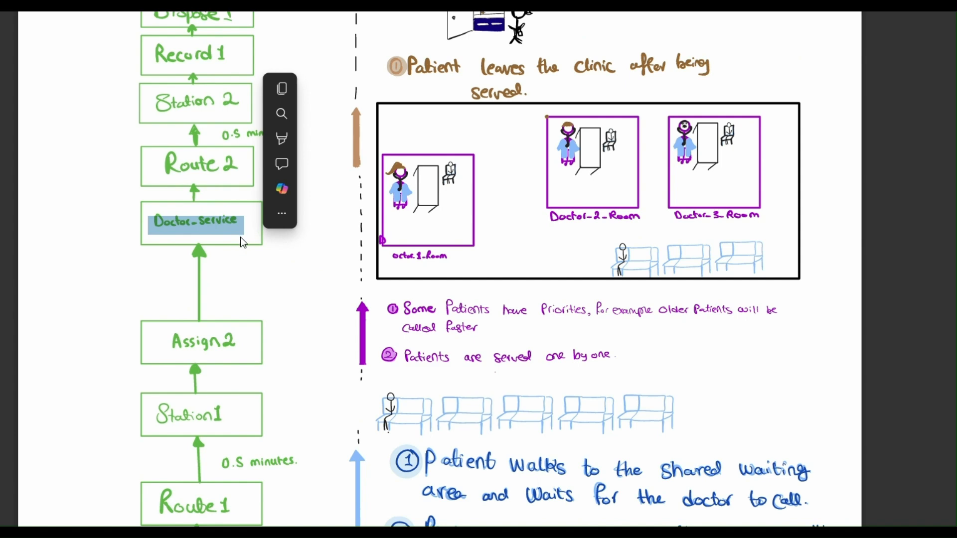
{"action": "scroll", "coordinate": [160, 181], "scroll_direction": "up", "scroll_amount": 1}
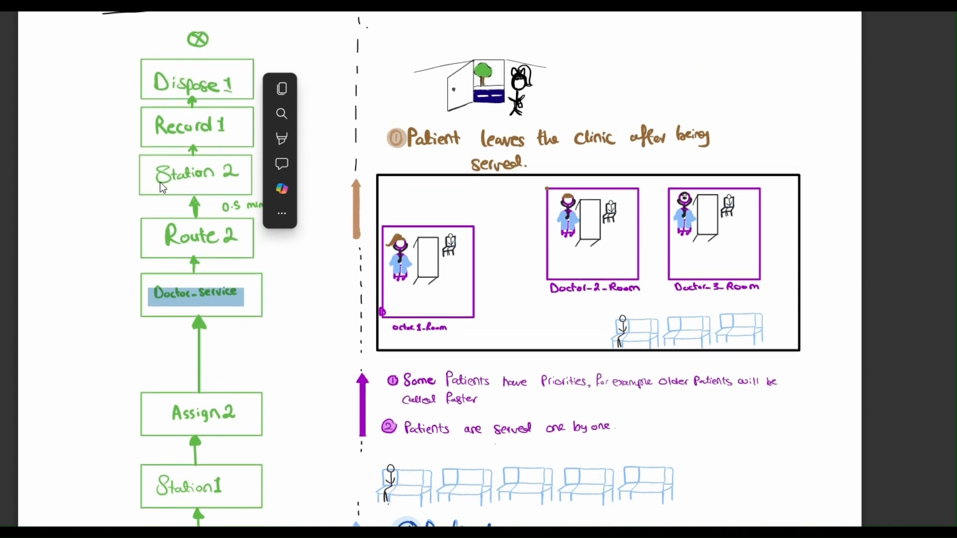
{"action": "left_click", "coordinate": [160, 220]}
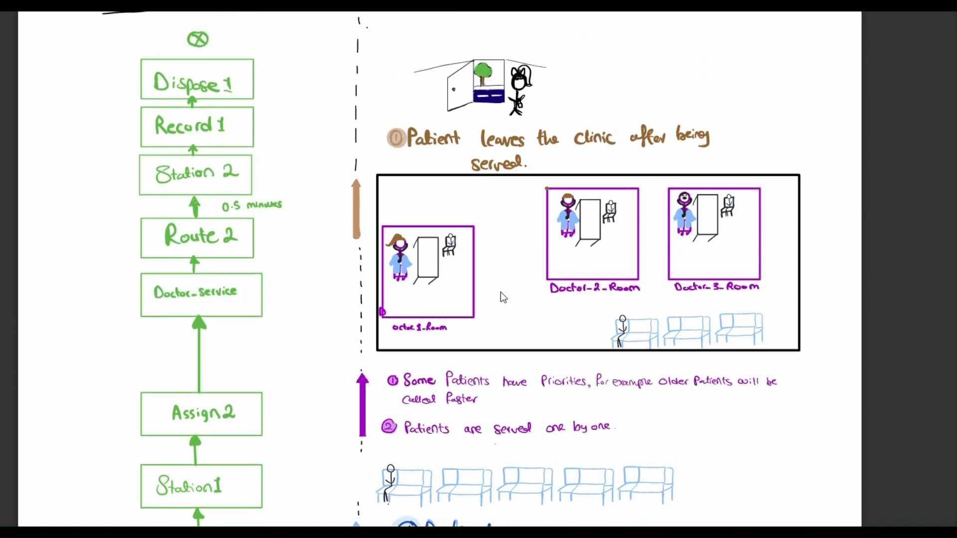
{"action": "scroll", "coordinate": [500, 292], "scroll_direction": "down", "scroll_amount": 1}
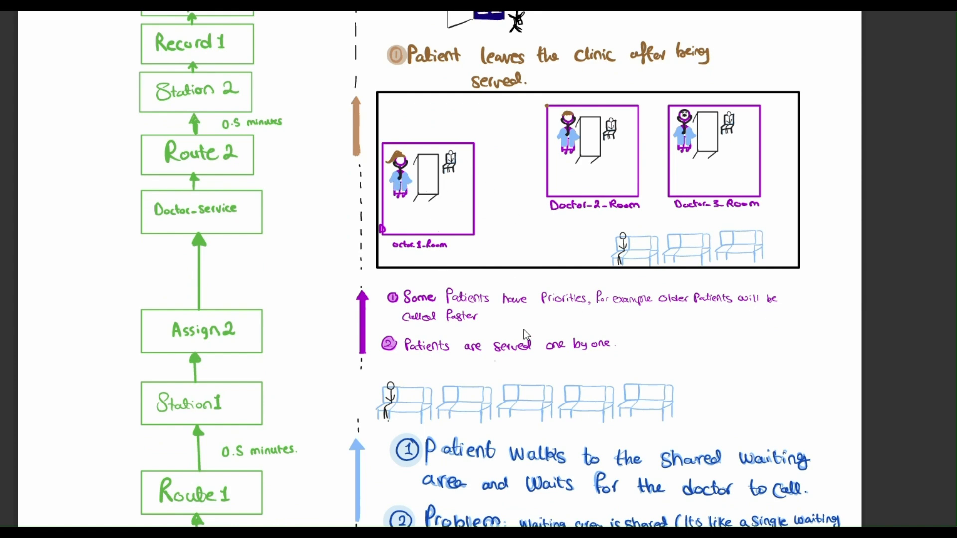
{"action": "scroll", "coordinate": [524, 330], "scroll_direction": "down", "scroll_amount": 1}
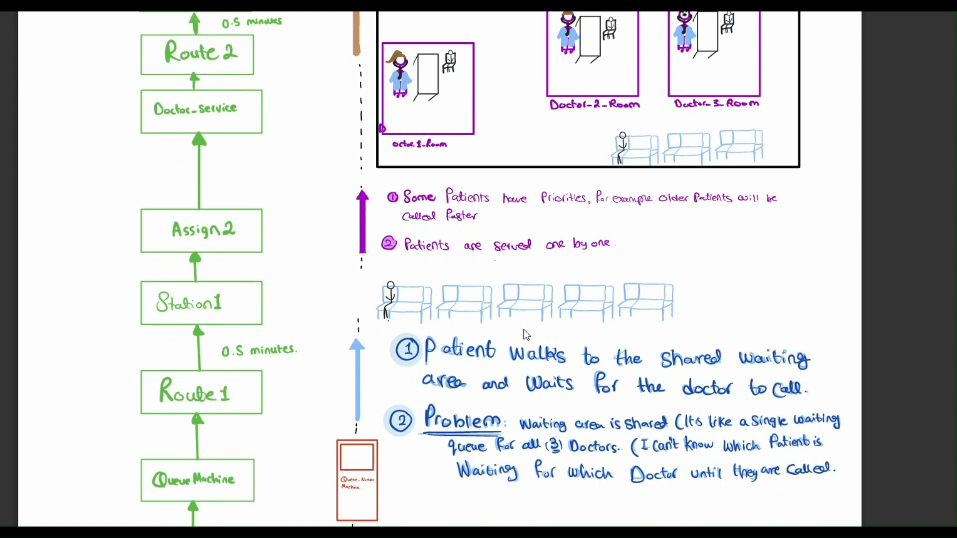
{"action": "scroll", "coordinate": [527, 335], "scroll_direction": "down", "scroll_amount": 2}
{"action": "scroll", "coordinate": [526, 335], "scroll_direction": "up", "scroll_amount": 5}
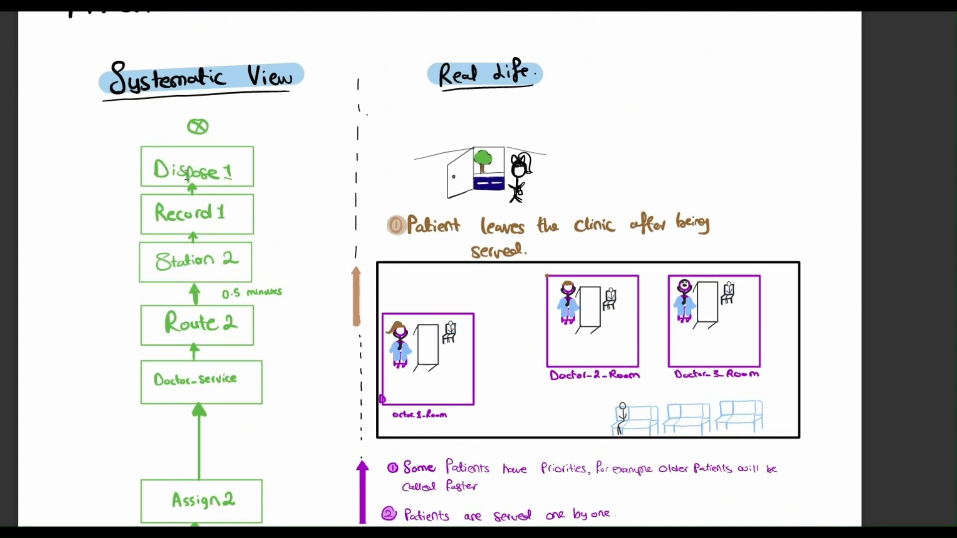
Mark the Record 1 block and look back over the systematic view's flow down to Patient Arrival
{"action": "left_click_drag", "start_coordinate": [150, 208], "coordinate": [237, 207]}
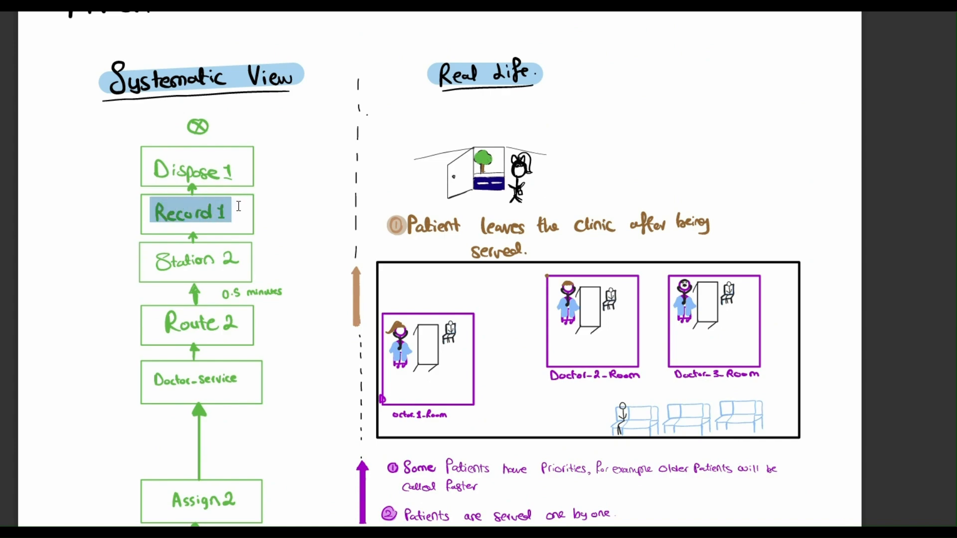
{"action": "scroll", "coordinate": [232, 210], "scroll_direction": "down", "scroll_amount": 1}
{"action": "scroll", "coordinate": [232, 210], "scroll_direction": "down", "scroll_amount": 5}
{"action": "scroll", "coordinate": [232, 210], "scroll_direction": "up", "scroll_amount": 3}
{"action": "scroll", "coordinate": [232, 210], "scroll_direction": "down", "scroll_amount": 4}
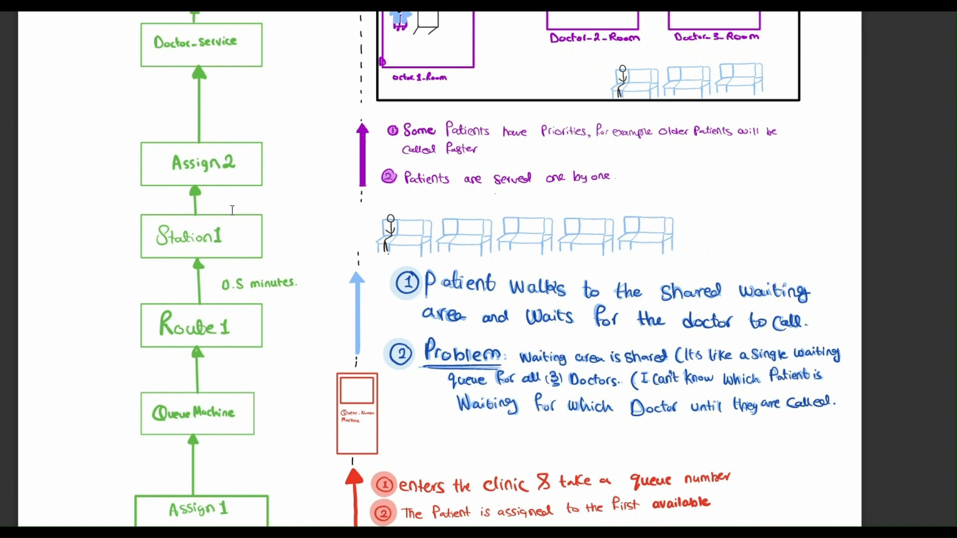
{"action": "scroll", "coordinate": [232, 210], "scroll_direction": "down", "scroll_amount": 3}
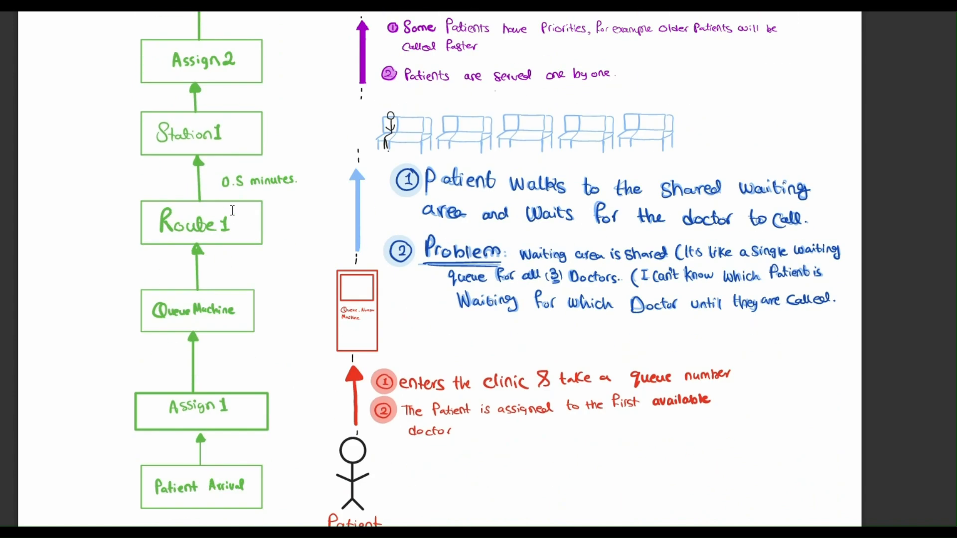
{"action": "scroll", "coordinate": [488, 154], "scroll_direction": "up", "scroll_amount": 10}
{"action": "scroll", "coordinate": [489, 154], "scroll_direction": "up", "scroll_amount": 5}
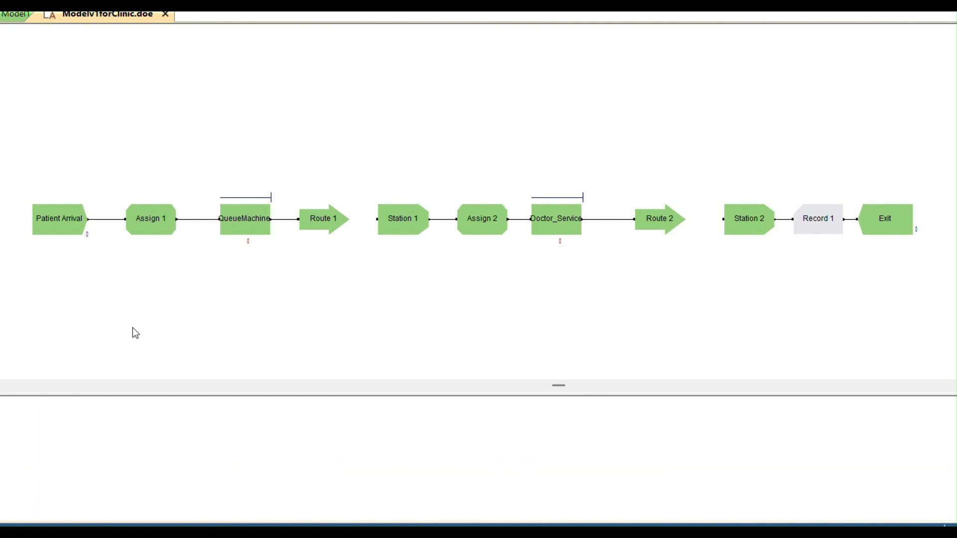
Open the replication parameters in the Run Setup of the Modelv1forClinic.doe model in Arena
{"action": "mouse_move", "coordinate": [59, 225]}
{"action": "key", "text": "alt+Tab"}
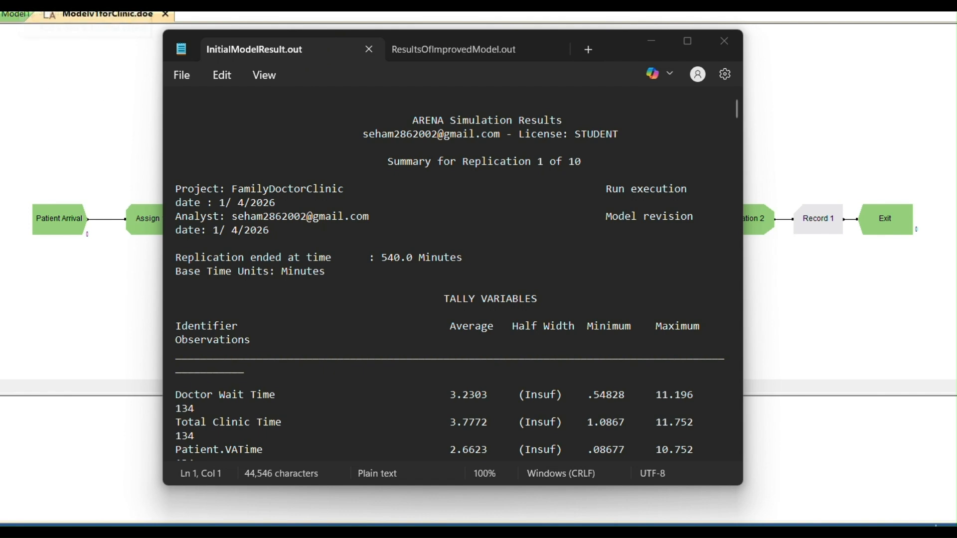
{"action": "key", "text": "alt+Tab"}
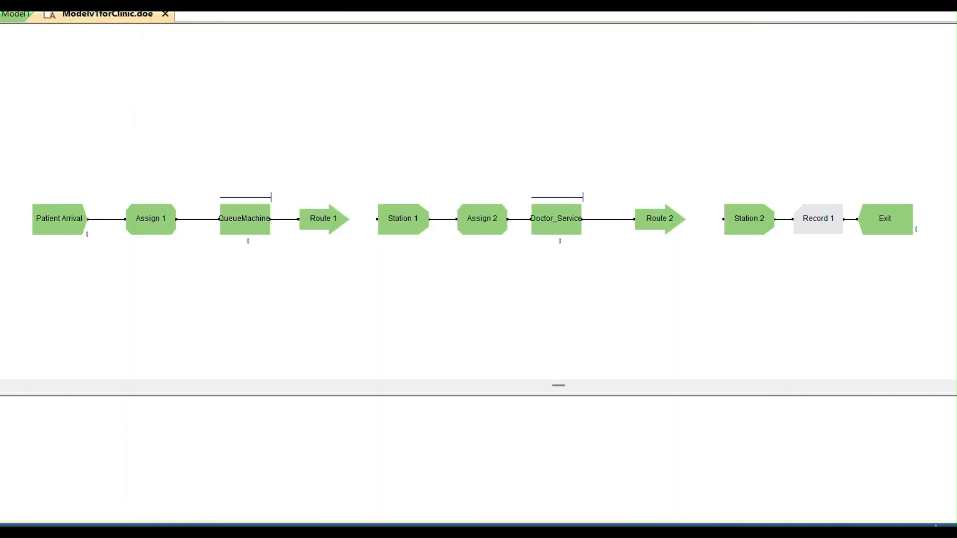
{"action": "left_click", "coordinate": [299, 6]}
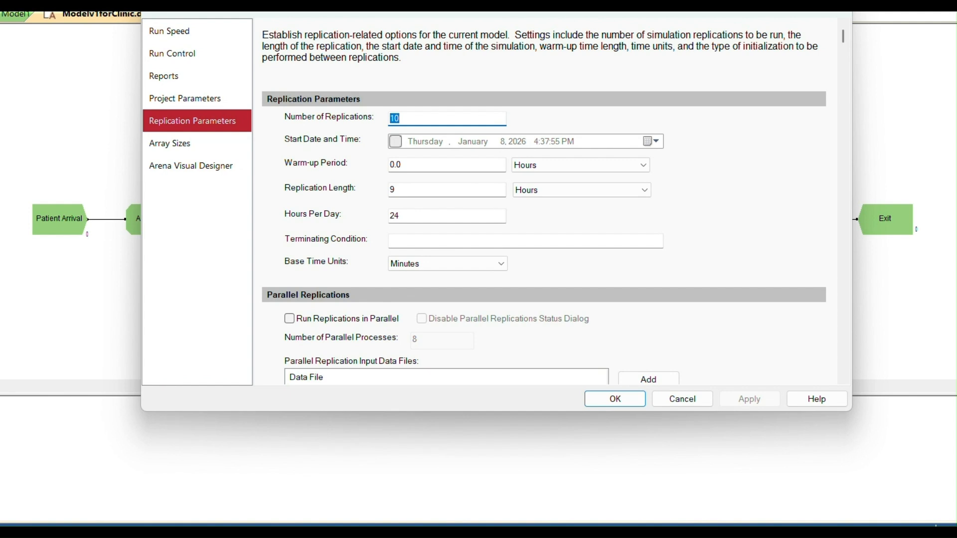
{"action": "left_click_drag", "start_coordinate": [422, 15], "coordinate": [402, 60]}
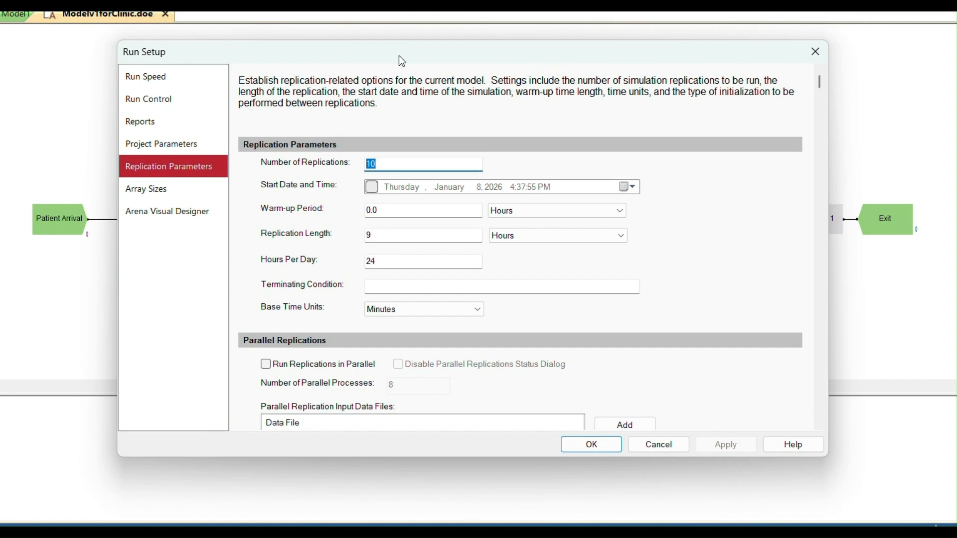
Review the number of replications, hours per day and replication length, and close the Run Setup without changes
{"action": "left_click", "coordinate": [404, 163]}
{"action": "double_click", "coordinate": [397, 261]}
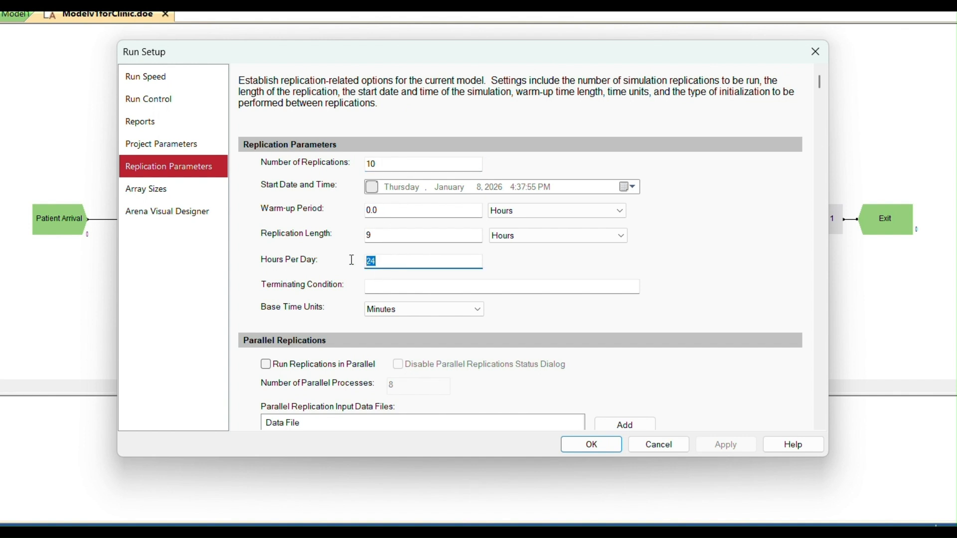
{"action": "left_click", "coordinate": [414, 230]}
{"action": "left_click", "coordinate": [818, 53]}
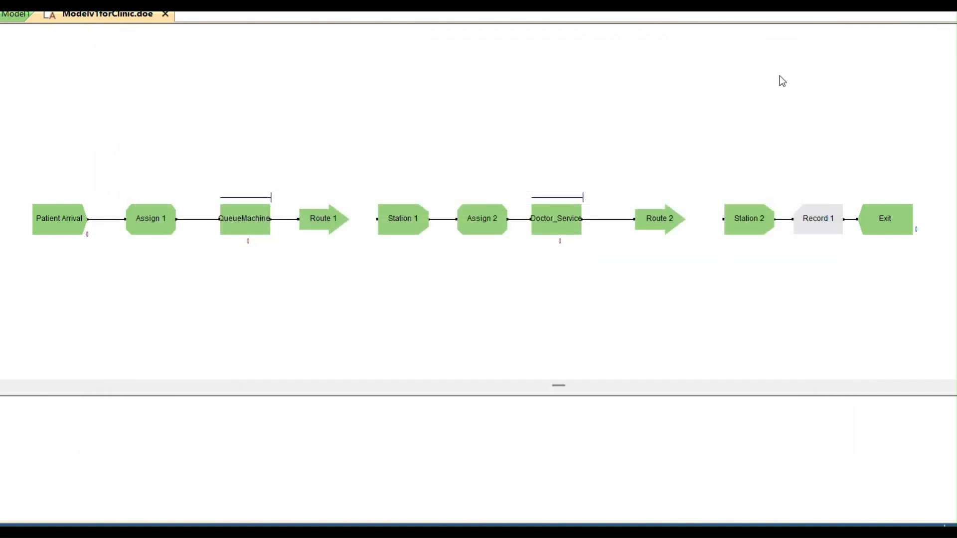
Switch to InitialModelResult.out in Notepad and mark the replication's end time in the report header
{"action": "key", "text": "alt+Tab"}
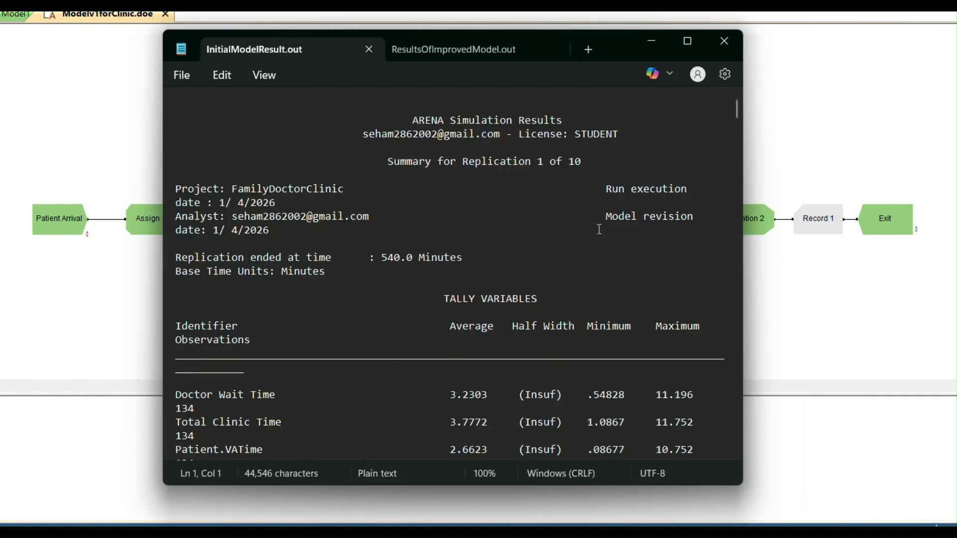
{"action": "left_click_drag", "start_coordinate": [608, 54], "coordinate": [568, 44]}
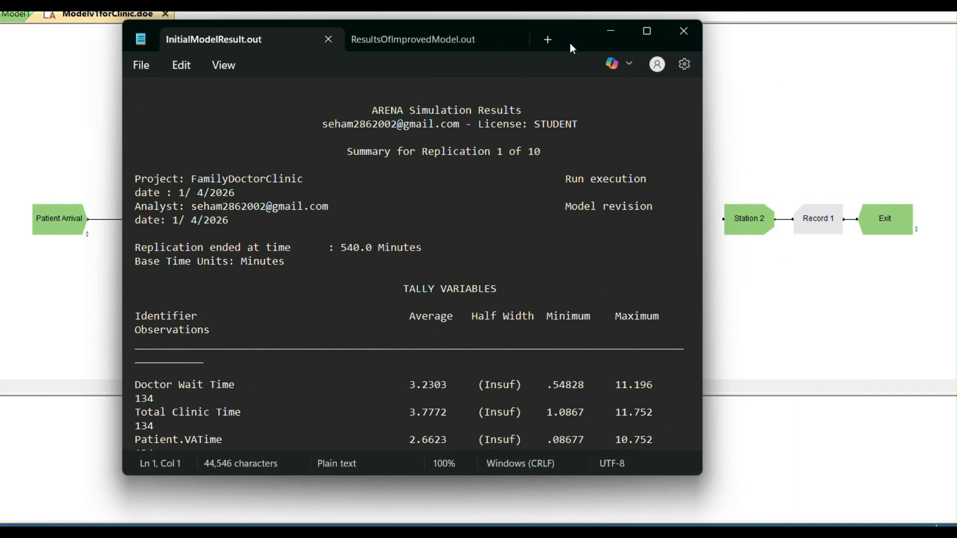
{"action": "left_click_drag", "start_coordinate": [341, 247], "coordinate": [423, 247]}
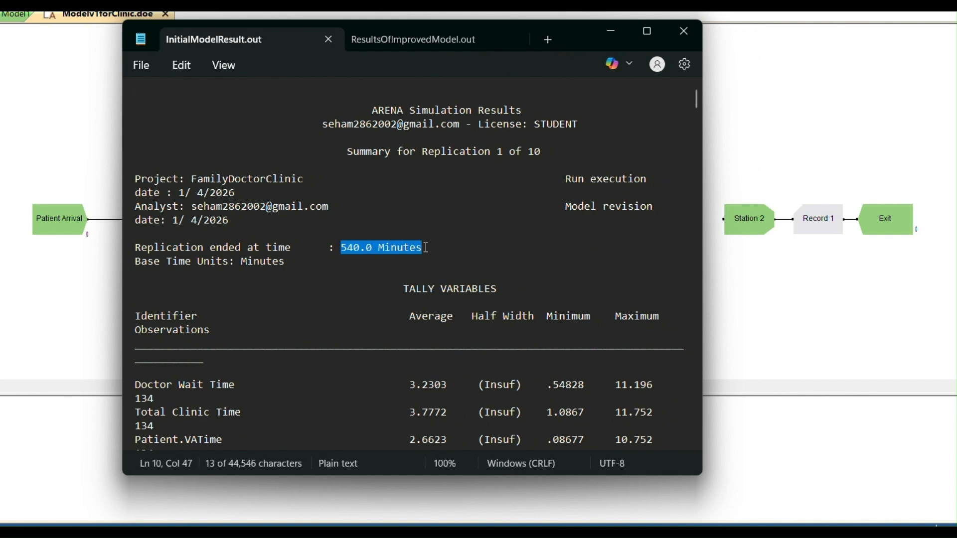
{"action": "left_click", "coordinate": [455, 289]}
{"action": "scroll", "coordinate": [459, 286], "scroll_direction": "down", "scroll_amount": 4}
{"action": "scroll", "coordinate": [456, 286], "scroll_direction": "up", "scroll_amount": 4}
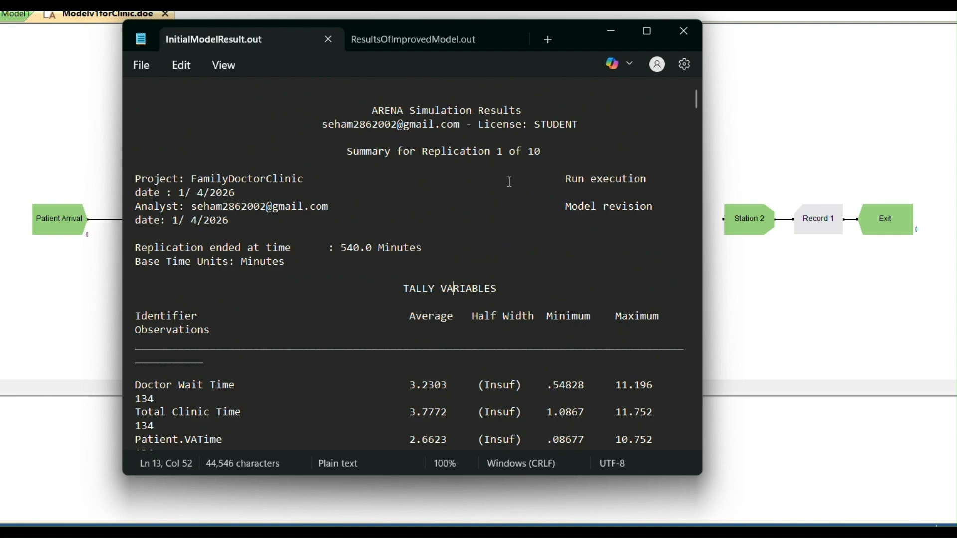
Mark the half width of Doctor Wait Time and look through the report down to the outputs summary for all replications
{"action": "scroll", "coordinate": [506, 179], "scroll_direction": "down", "scroll_amount": 5}
{"action": "left_click_drag", "start_coordinate": [478, 194], "coordinate": [525, 196]}
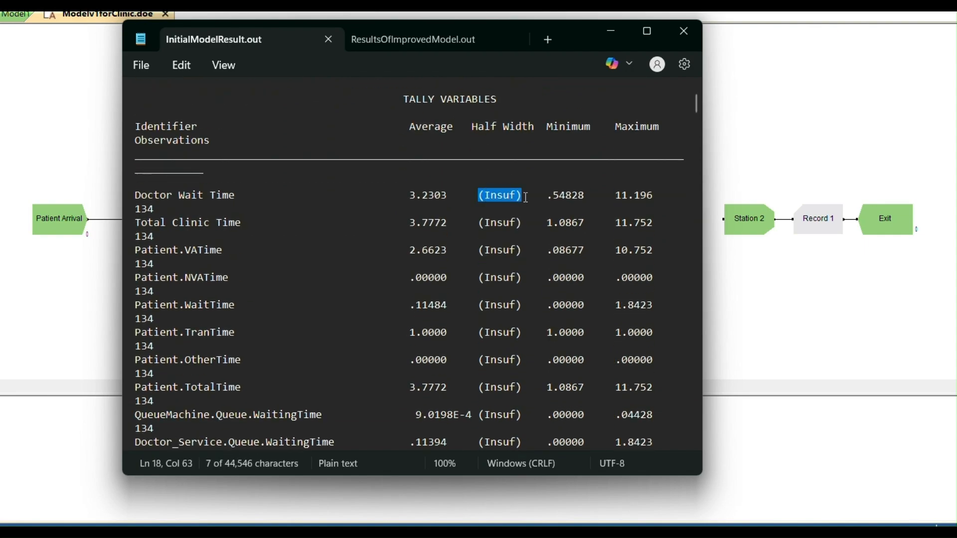
{"action": "scroll", "coordinate": [526, 197], "scroll_direction": "down", "scroll_amount": 15}
{"action": "scroll", "coordinate": [526, 198], "scroll_direction": "down", "scroll_amount": 20}
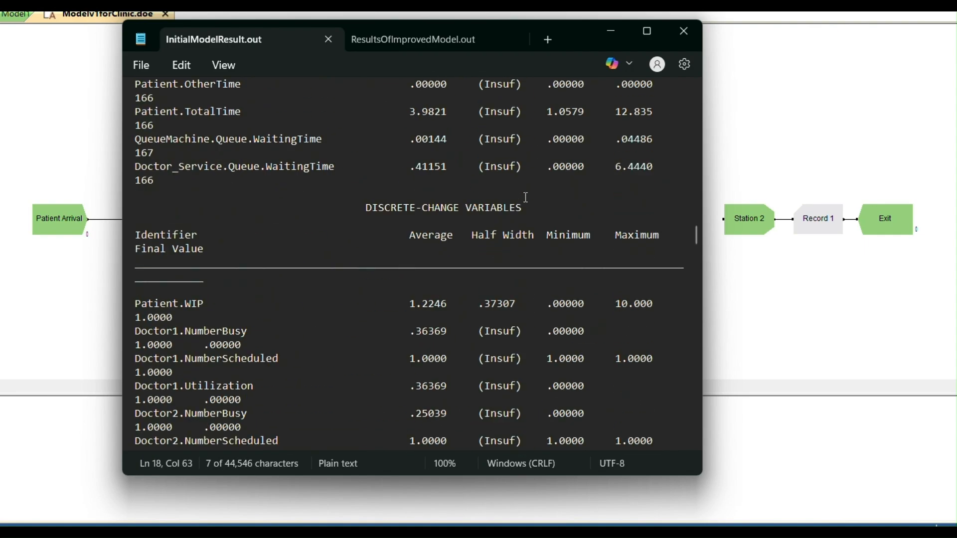
{"action": "left_click_drag", "start_coordinate": [694, 281], "coordinate": [680, 453]}
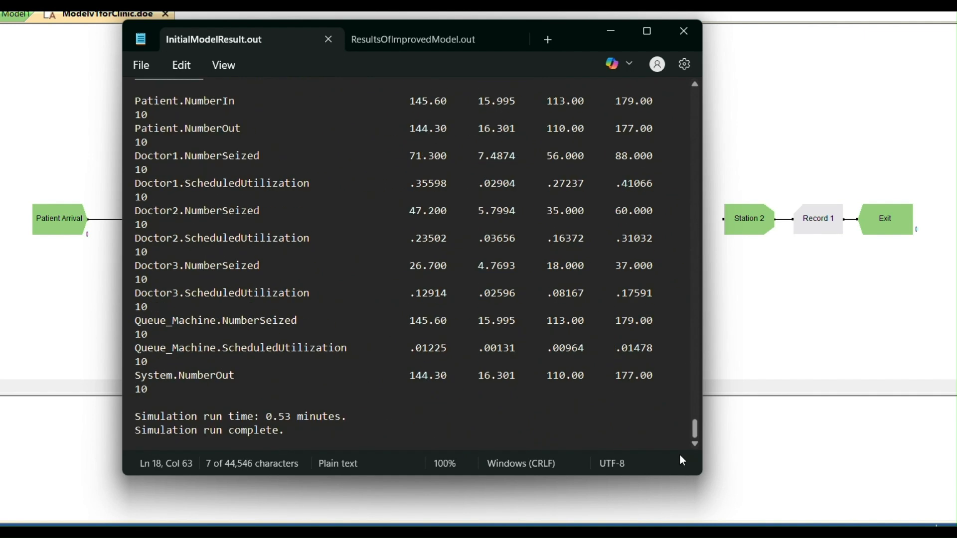
{"action": "scroll", "coordinate": [454, 272], "scroll_direction": "up", "scroll_amount": 2}
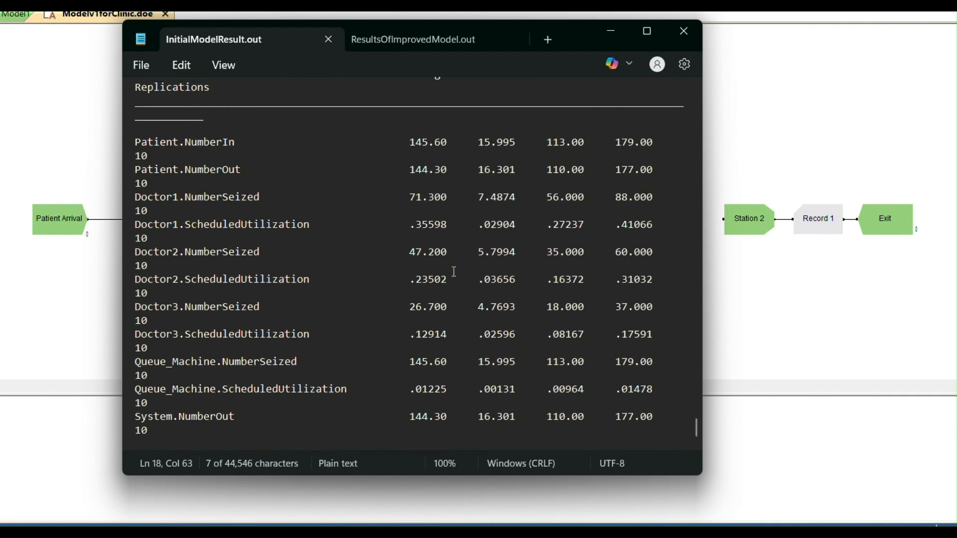
{"action": "scroll", "coordinate": [423, 215], "scroll_direction": "down", "scroll_amount": 1}
{"action": "scroll", "coordinate": [405, 150], "scroll_direction": "up", "scroll_amount": 2}
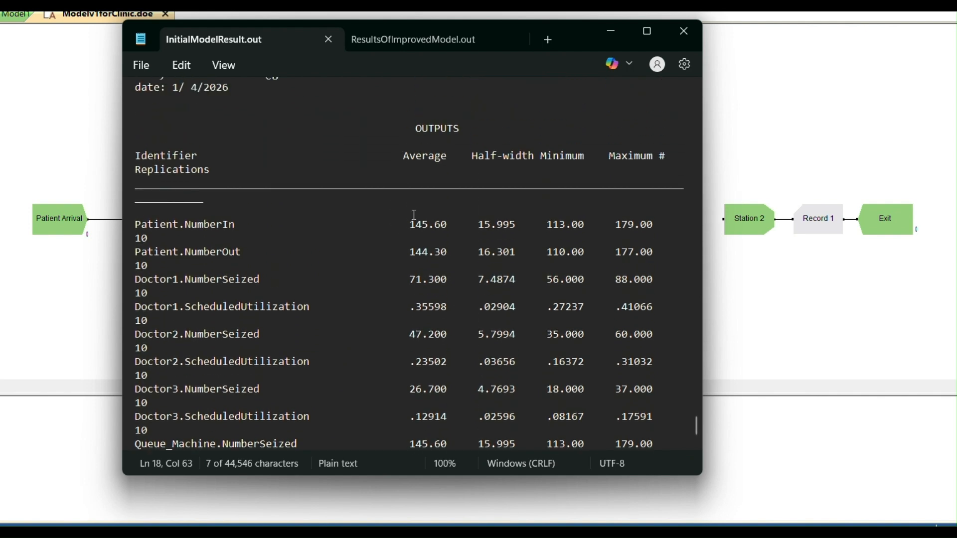
Mark the average values of Patient.NumberIn and Patient.NumberOut in the outputs summary
{"action": "left_click_drag", "start_coordinate": [402, 225], "coordinate": [457, 224]}
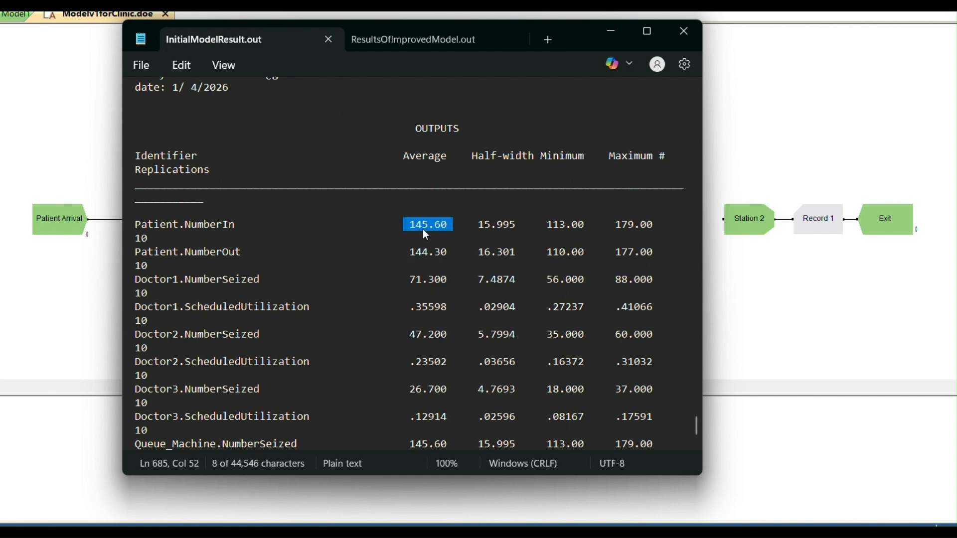
{"action": "left_click", "coordinate": [450, 226]}
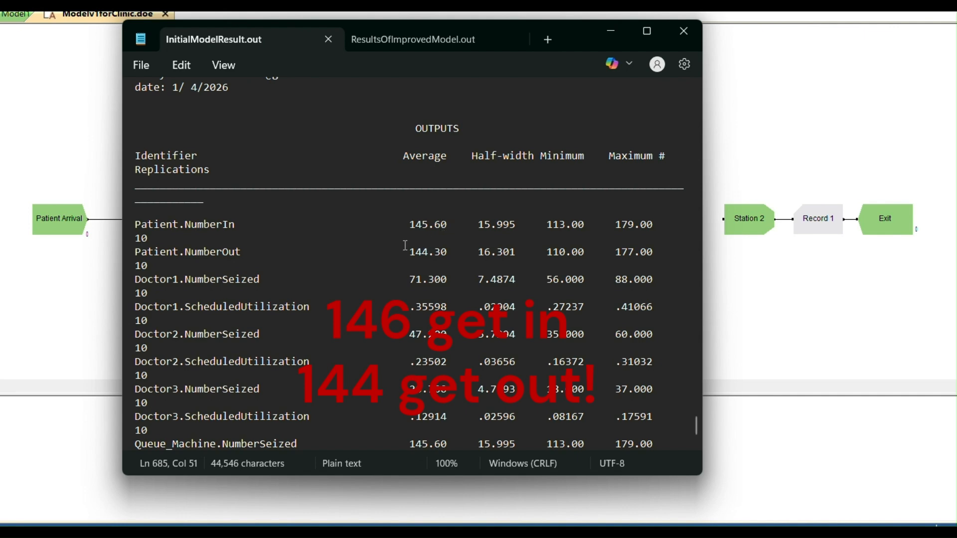
{"action": "left_click_drag", "start_coordinate": [405, 251], "coordinate": [449, 251]}
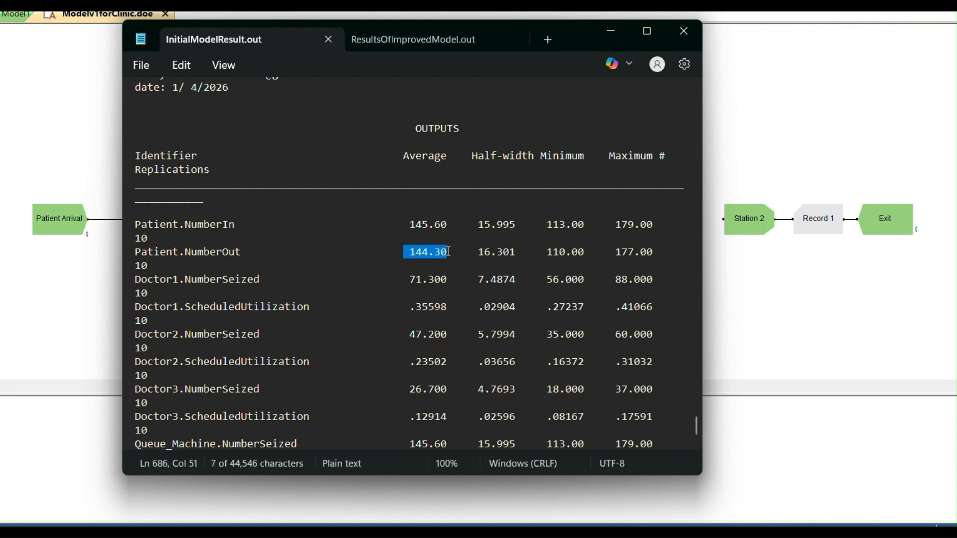
{"action": "left_click", "coordinate": [404, 224]}
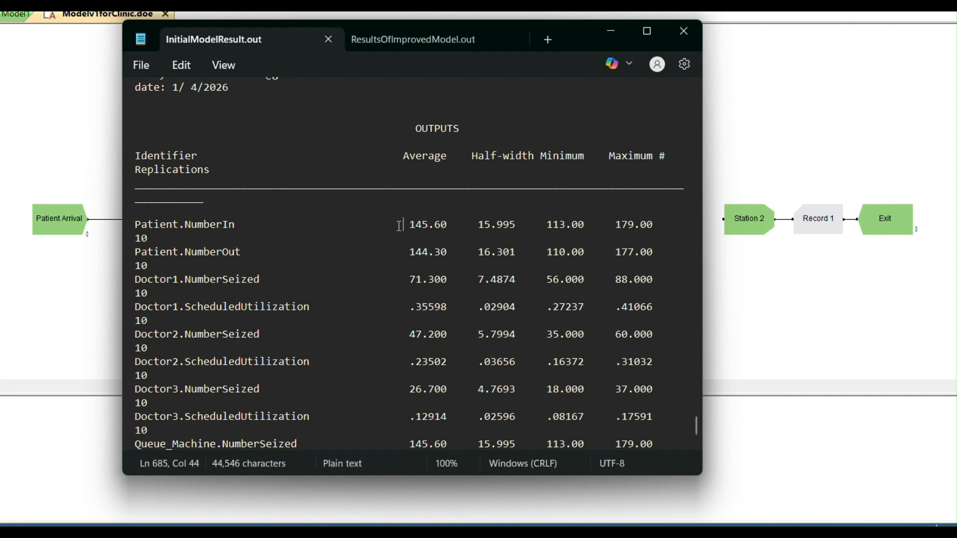
Mark the average scheduled utilization of Doctor1, Doctor2 and Doctor3 in the outputs summary
{"action": "scroll", "coordinate": [358, 282], "scroll_direction": "down", "scroll_amount": 2}
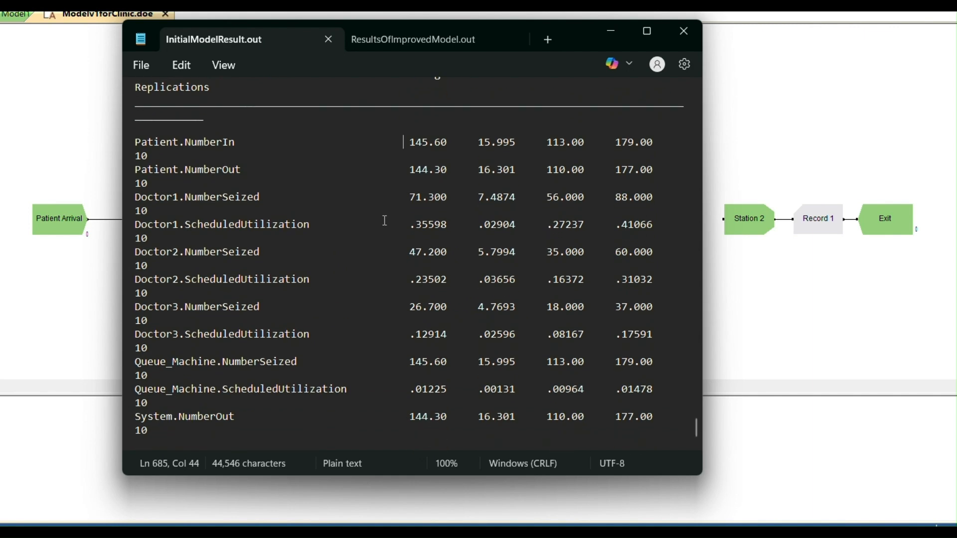
{"action": "left_click_drag", "start_coordinate": [410, 226], "coordinate": [446, 229]}
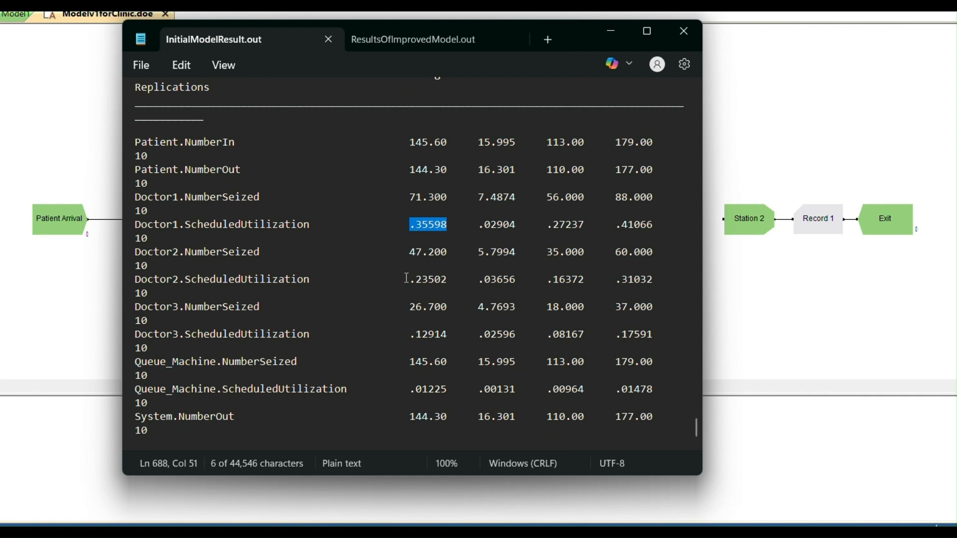
{"action": "left_click_drag", "start_coordinate": [406, 278], "coordinate": [450, 280]}
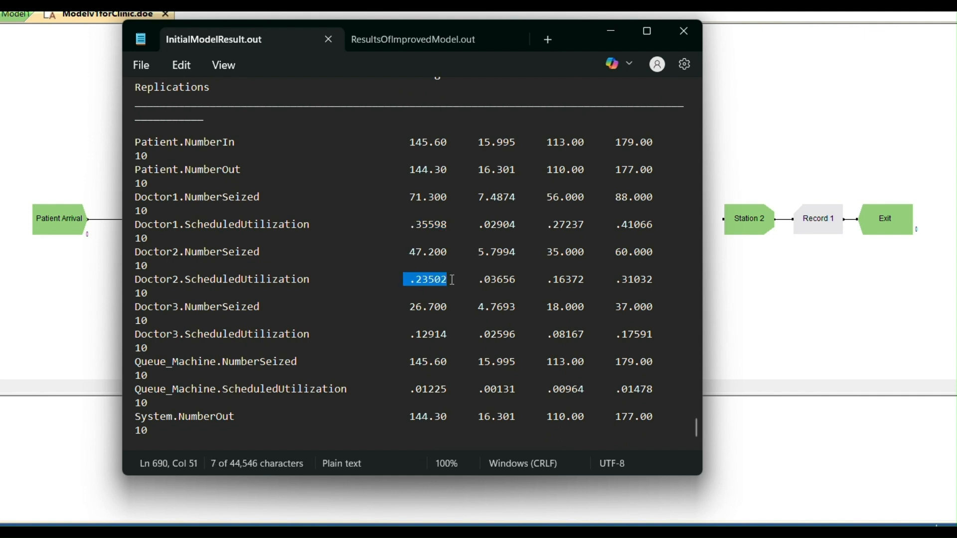
{"action": "left_click", "coordinate": [412, 337]}
{"action": "left_click_drag", "start_coordinate": [412, 336], "coordinate": [455, 334]}
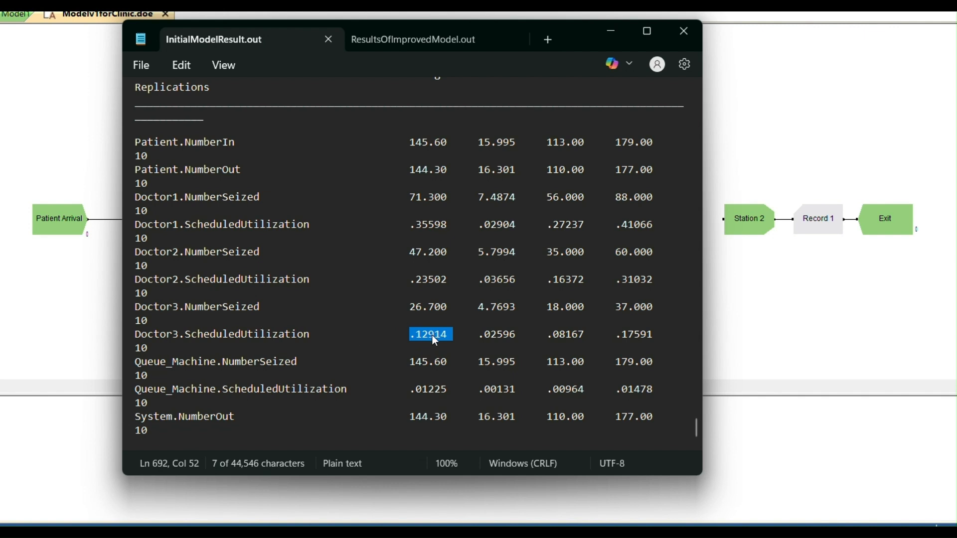
{"action": "scroll", "coordinate": [432, 335], "scroll_direction": "down", "scroll_amount": 1}
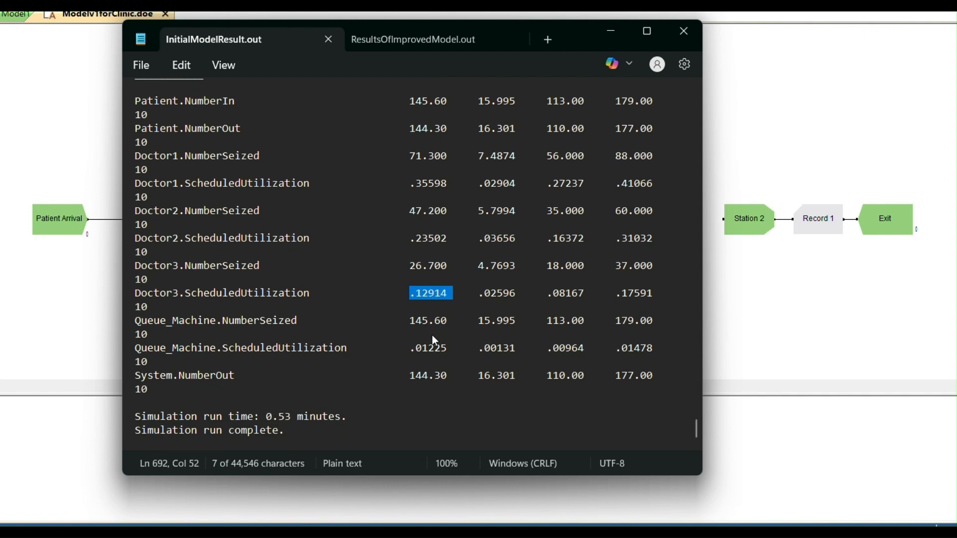
{"action": "scroll", "coordinate": [432, 335], "scroll_direction": "up", "scroll_amount": 5}
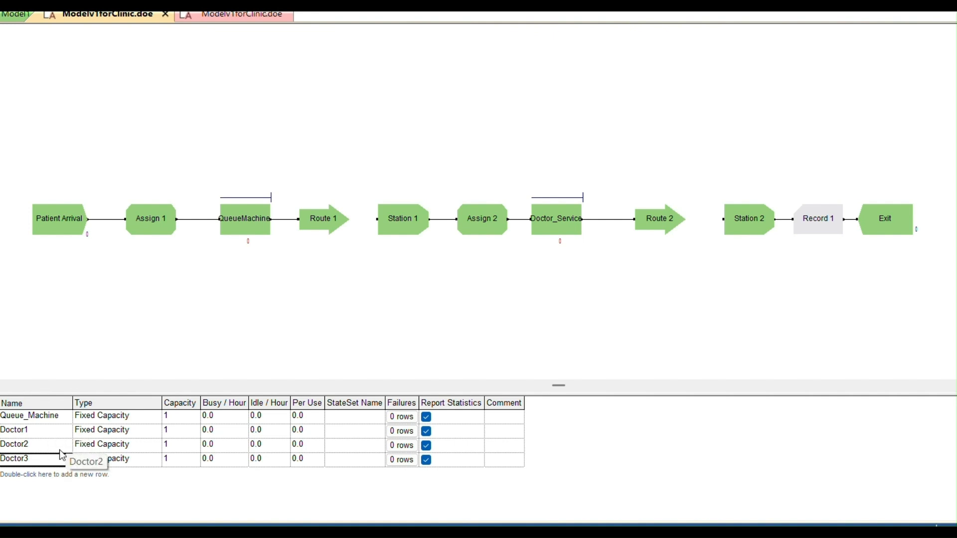
Select the Doctor3 row in Arena's resource table, show its row options and dismiss them without deleting anything
{"action": "left_click", "coordinate": [108, 463]}
{"action": "left_click", "coordinate": [48, 464]}
{"action": "right_click", "coordinate": [17, 460]}
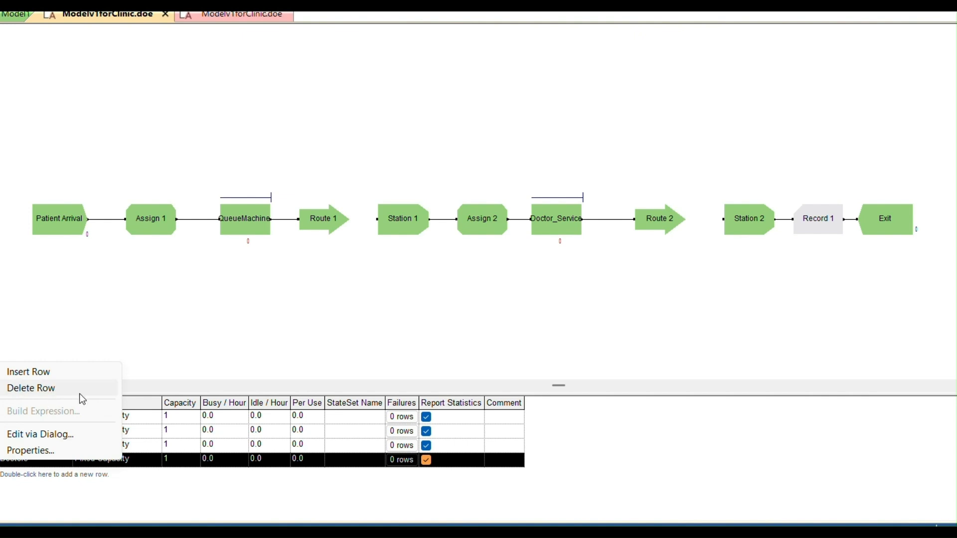
{"action": "left_click", "coordinate": [178, 464]}
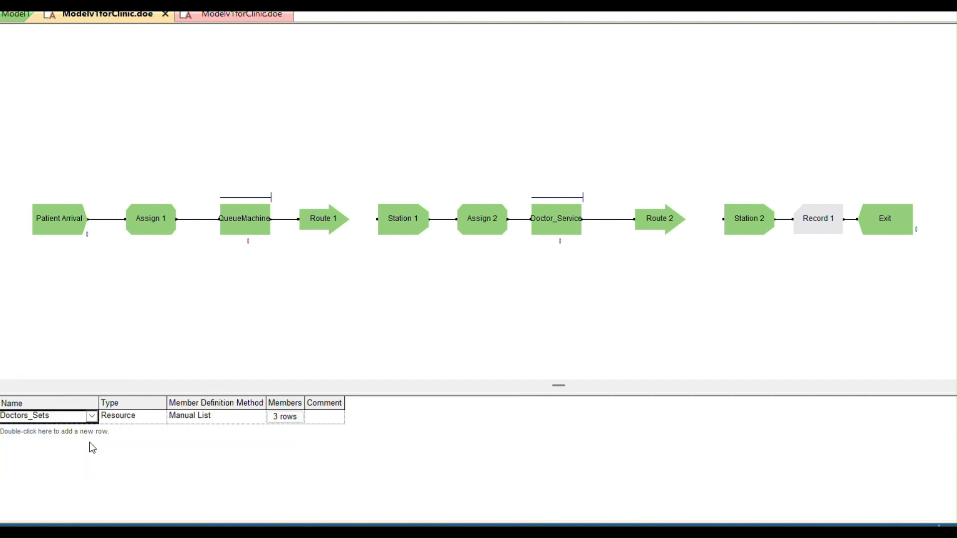
Open the members of the Doctors_Sets resource set, highlight the Doctor3 member row and close the list
{"action": "left_click", "coordinate": [288, 421]}
{"action": "left_click", "coordinate": [288, 422]}
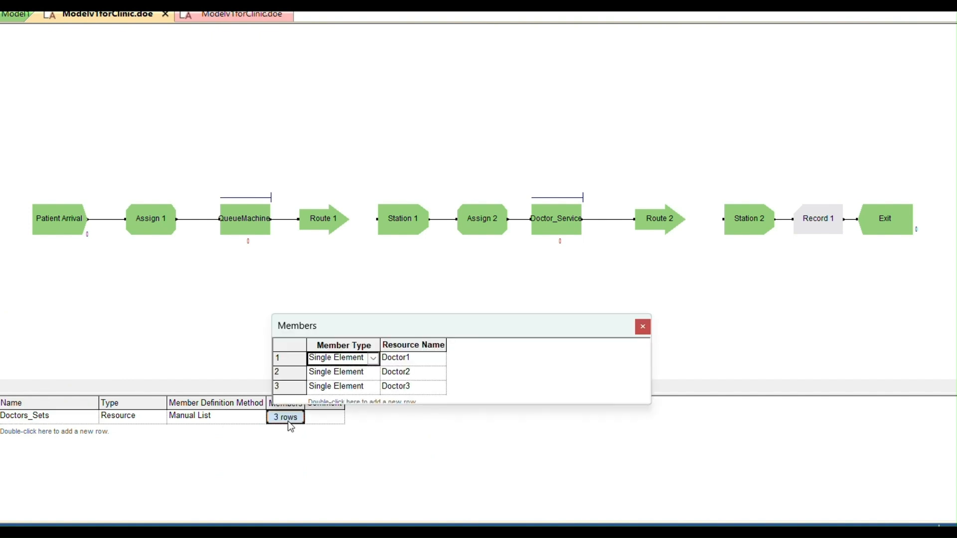
{"action": "left_click", "coordinate": [404, 389]}
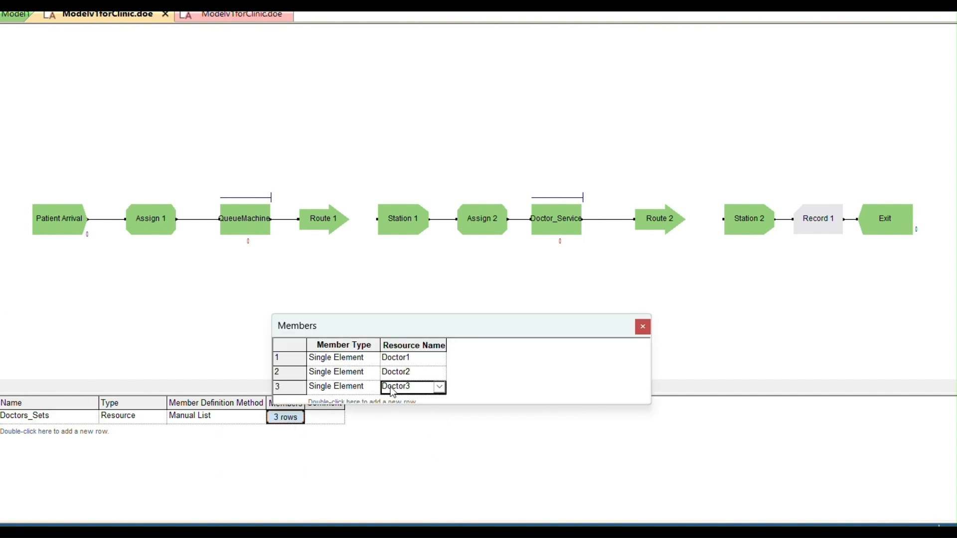
{"action": "left_click", "coordinate": [341, 389]}
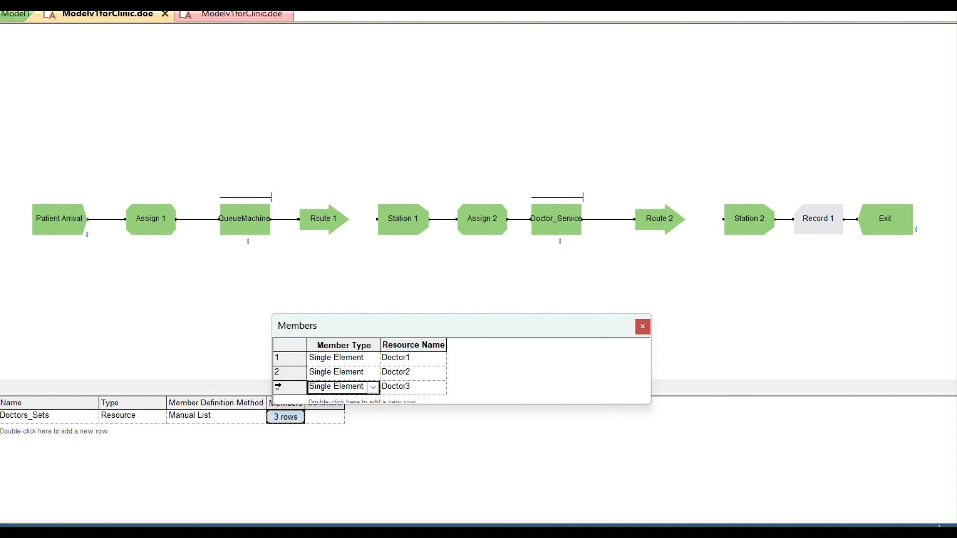
{"action": "left_click", "coordinate": [290, 384]}
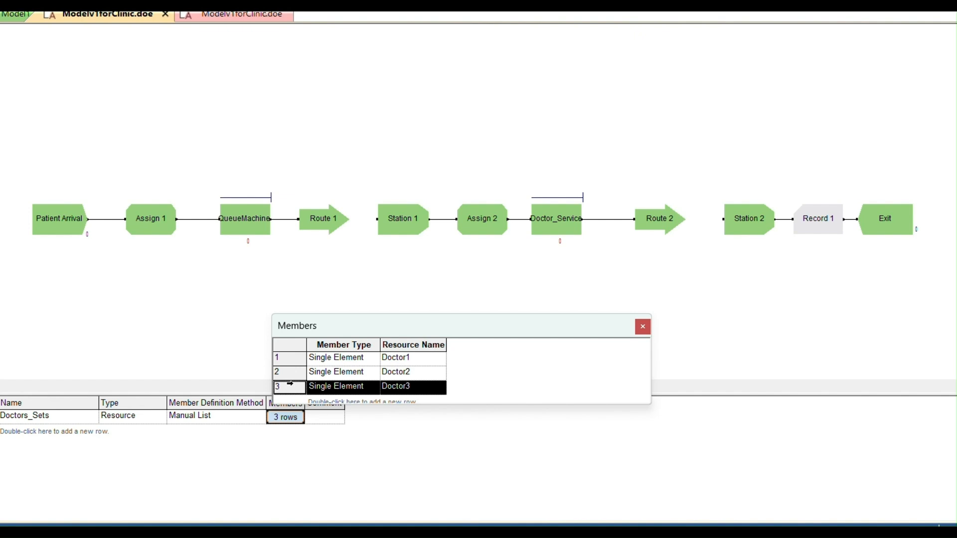
{"action": "left_click", "coordinate": [642, 326]}
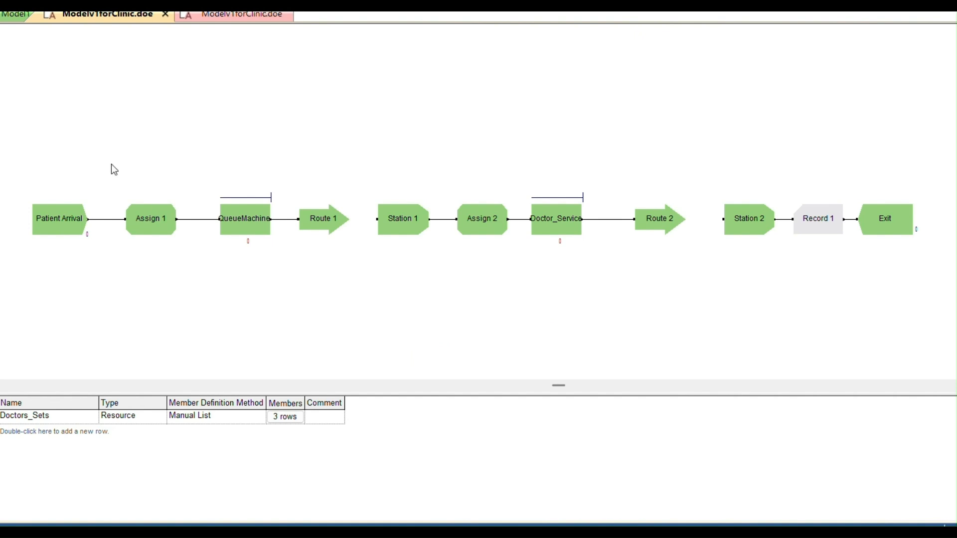
Switch to the second open clinic model and inspect its Doctors_Sets members and its Doctor1 and Doctor2 resources
{"action": "left_click", "coordinate": [220, 18]}
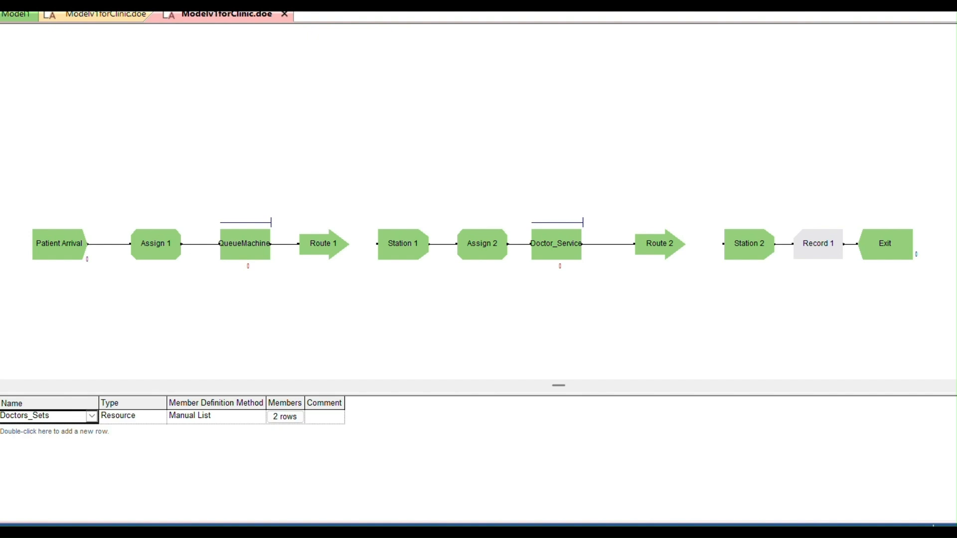
{"action": "left_click", "coordinate": [285, 421]}
{"action": "left_click", "coordinate": [216, 359]}
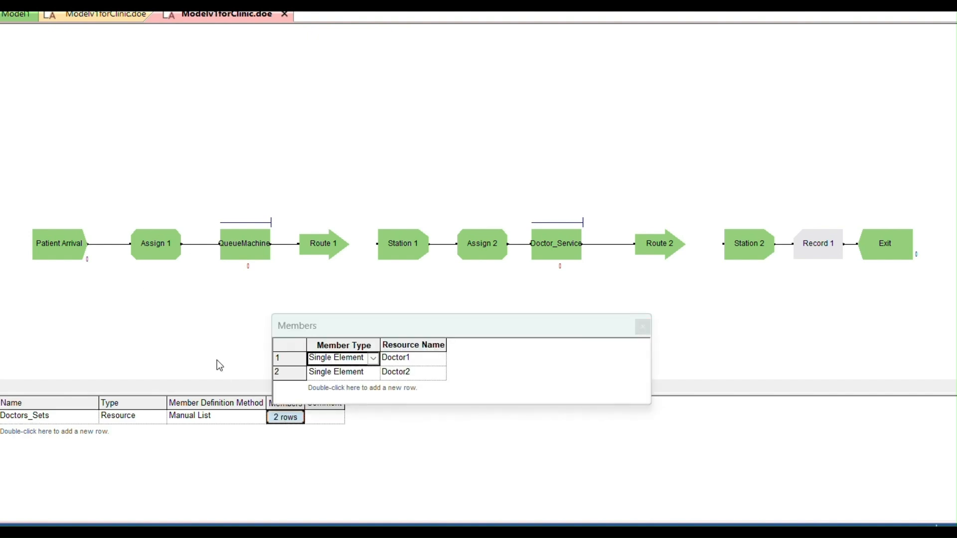
{"action": "left_click", "coordinate": [170, 342]}
{"action": "left_click", "coordinate": [644, 328]}
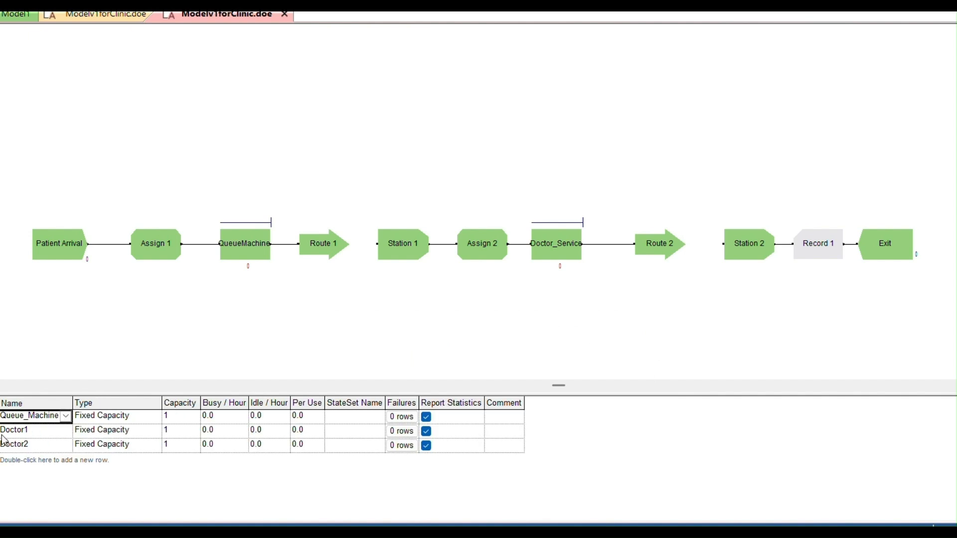
{"action": "left_click", "coordinate": [35, 430]}
{"action": "left_click", "coordinate": [39, 445]}
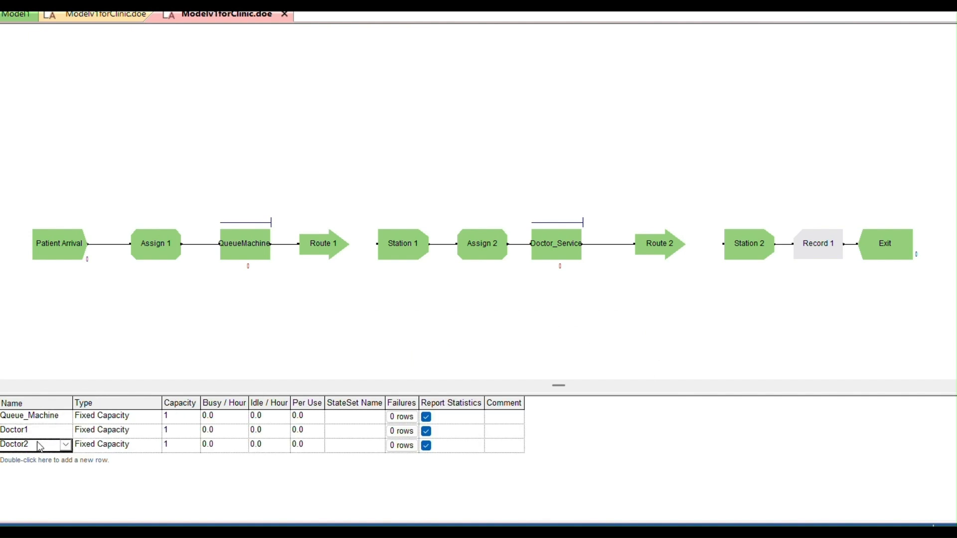
Open the ResultsOfImprovedModel.out report in Notepad and maximize its window
{"action": "mouse_move", "coordinate": [638, 531]}
{"action": "left_click", "coordinate": [636, 496]}
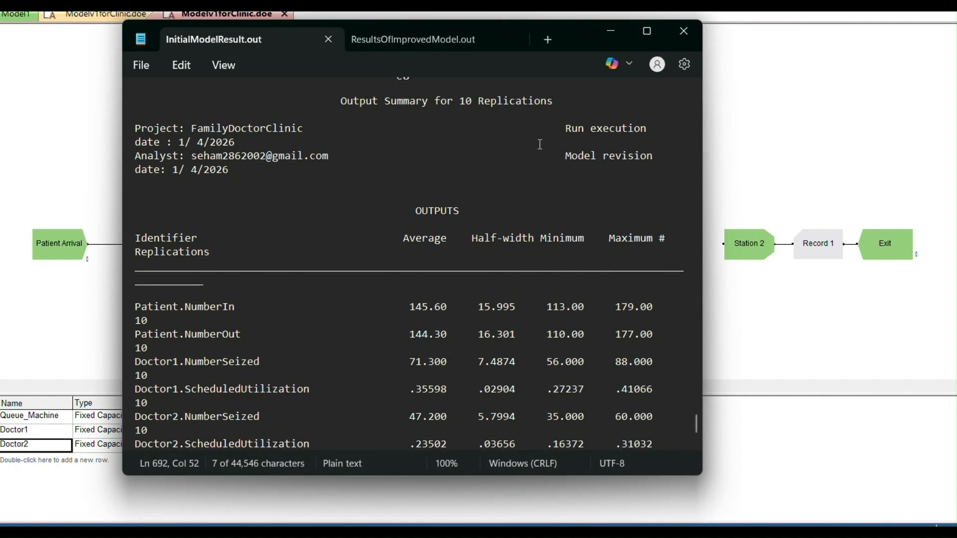
{"action": "left_click", "coordinate": [423, 34]}
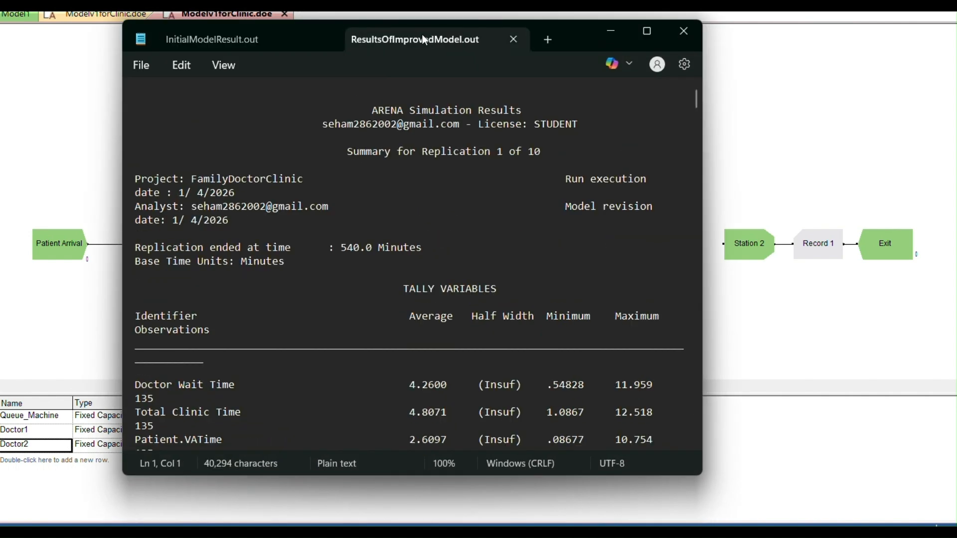
{"action": "left_click", "coordinate": [645, 29]}
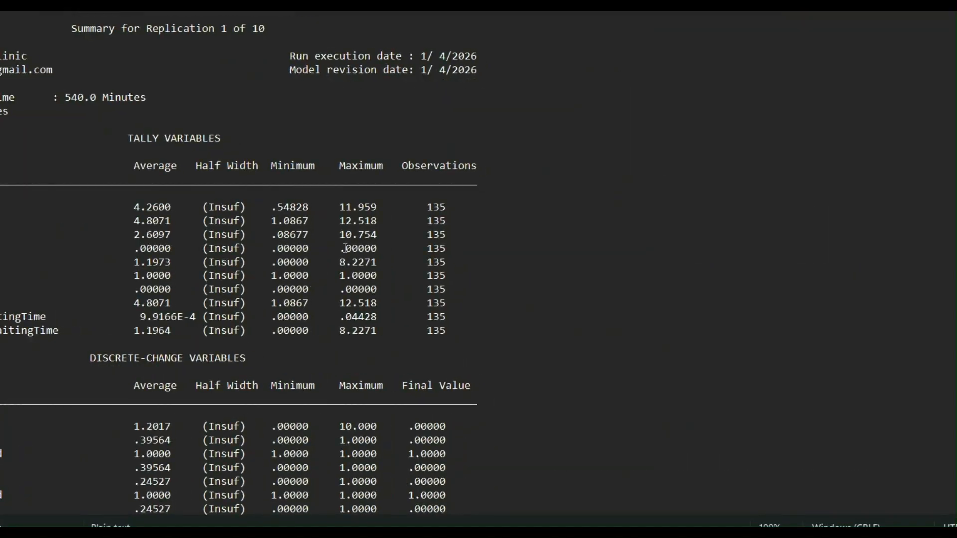
Restore the report window to its smaller size and go to the output summary at the end of ResultsOfImprovedModel.out
{"action": "left_click", "coordinate": [954, 3]}
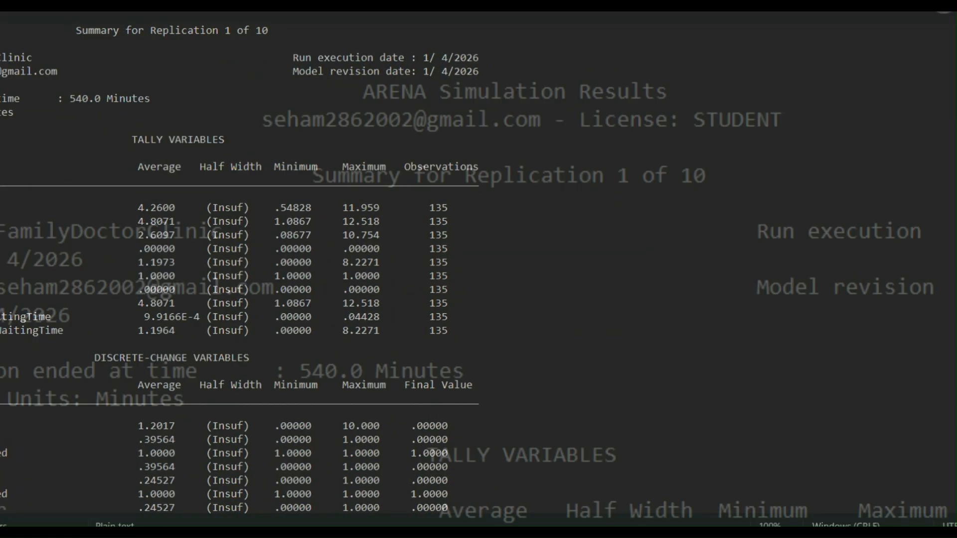
{"action": "scroll", "coordinate": [489, 342], "scroll_direction": "down", "scroll_amount": 9}
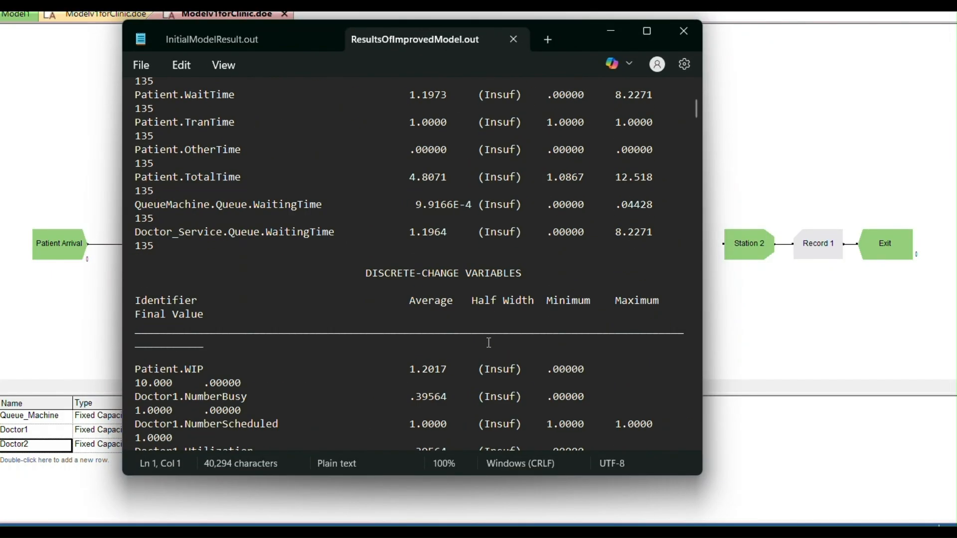
{"action": "scroll", "coordinate": [489, 342], "scroll_direction": "up", "scroll_amount": 5}
{"action": "left_click_drag", "start_coordinate": [695, 136], "coordinate": [638, 444]}
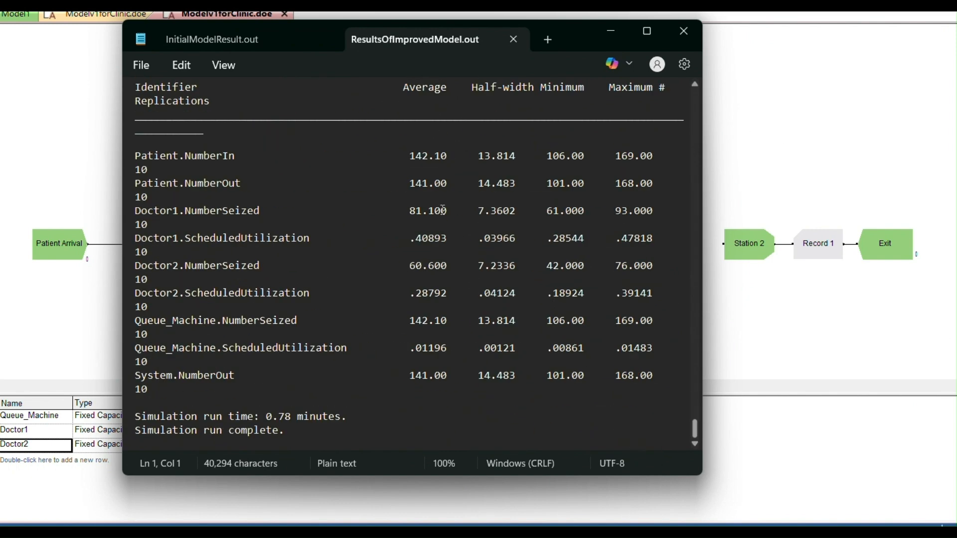
Highlight the Patient.NumberIn and Patient.NumberOut averages in the improved report, and the Patient.NumberOut values in InitialModelResult.out for comparison
{"action": "left_click_drag", "start_coordinate": [398, 155], "coordinate": [470, 158]}
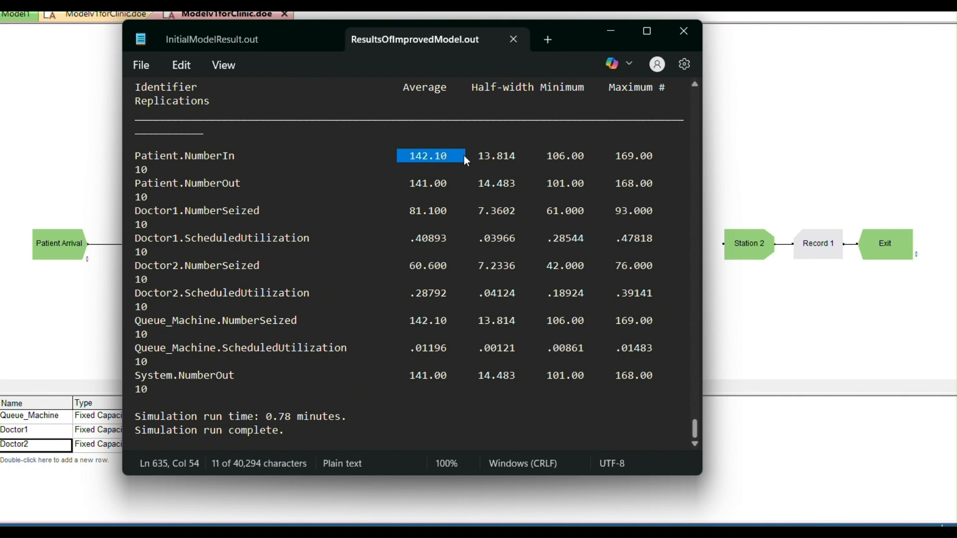
{"action": "left_click_drag", "start_coordinate": [401, 185], "coordinate": [451, 185]}
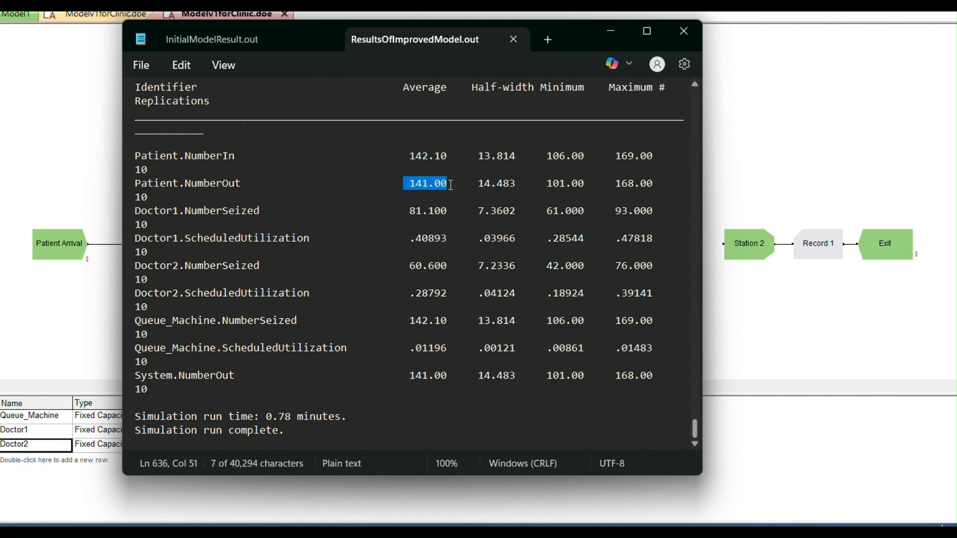
{"action": "left_click", "coordinate": [275, 40]}
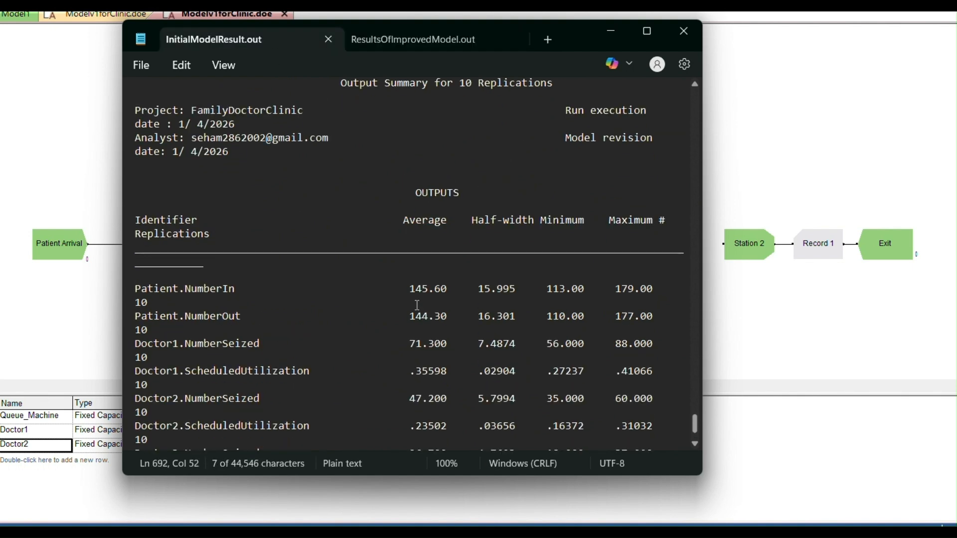
{"action": "left_click_drag", "start_coordinate": [410, 129], "coordinate": [450, 142]}
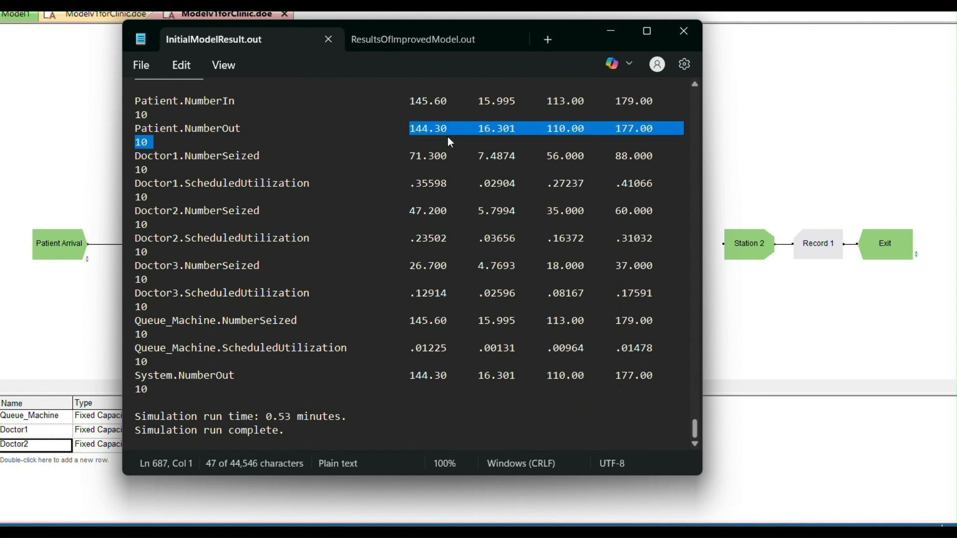
Return to ResultsOfImprovedModel.out and highlight the average ScheduledUtilization values of Doctor1 and Doctor2
{"action": "left_click", "coordinate": [402, 42]}
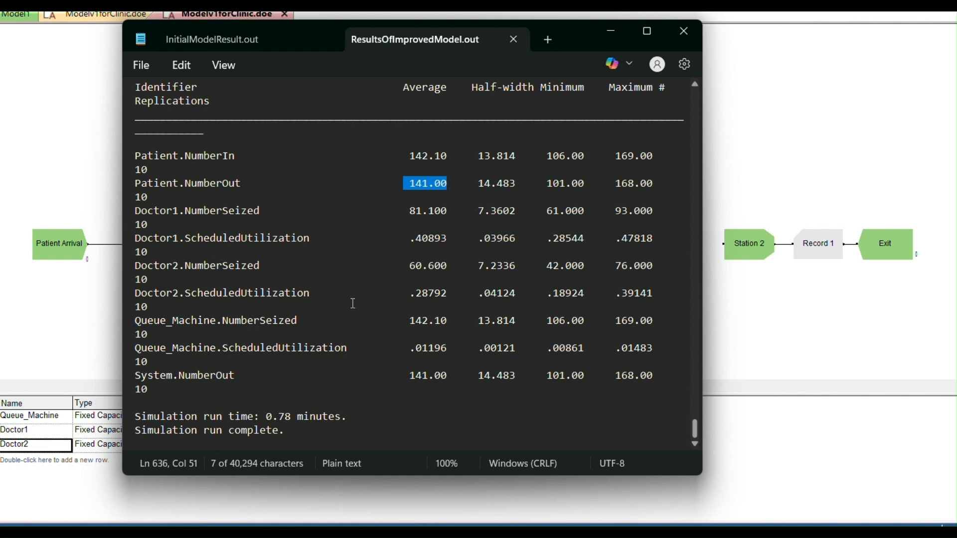
{"action": "left_click_drag", "start_coordinate": [405, 238], "coordinate": [453, 240]}
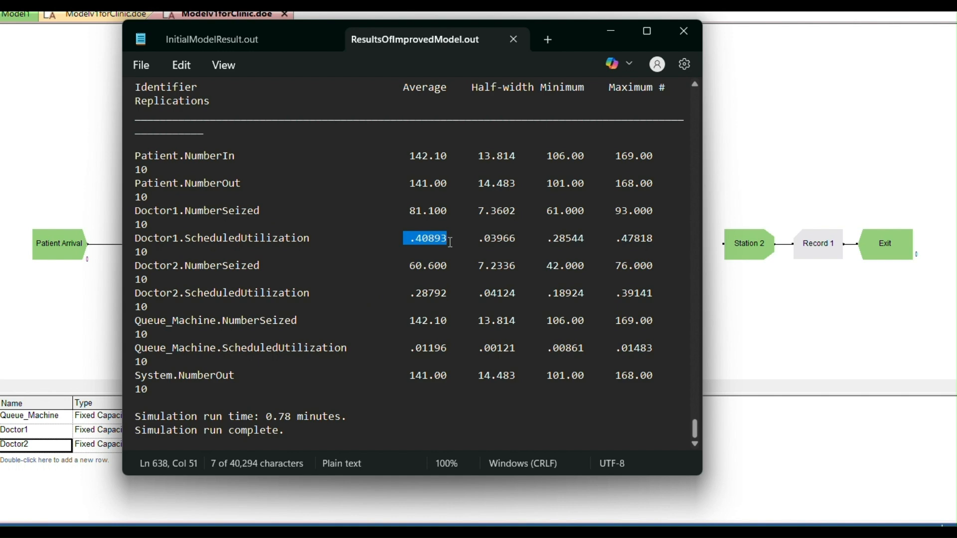
{"action": "left_click", "coordinate": [411, 293]}
{"action": "left_click_drag", "start_coordinate": [410, 292], "coordinate": [449, 294]}
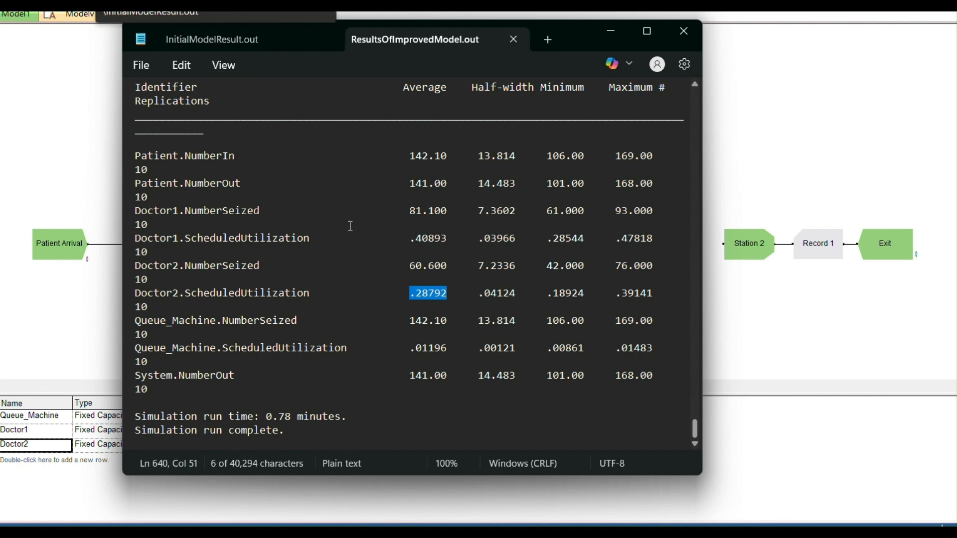
{"action": "left_click_drag", "start_coordinate": [397, 239], "coordinate": [453, 238]}
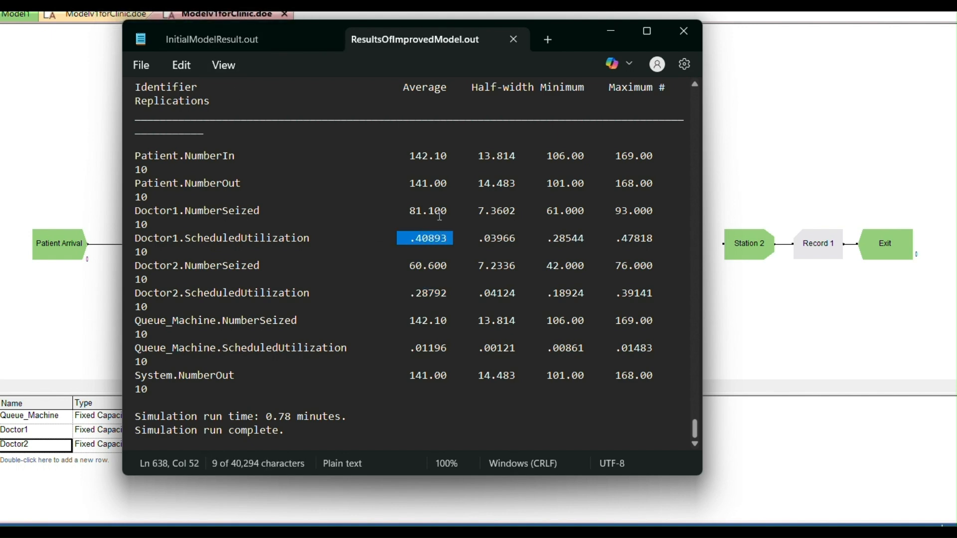
Highlight the Doctor1 and Doctor2 ScheduledUtilization averages in InitialModelResult.out and compare them with Doctor2's average in ResultsOfImprovedModel.out
{"action": "left_click", "coordinate": [228, 44]}
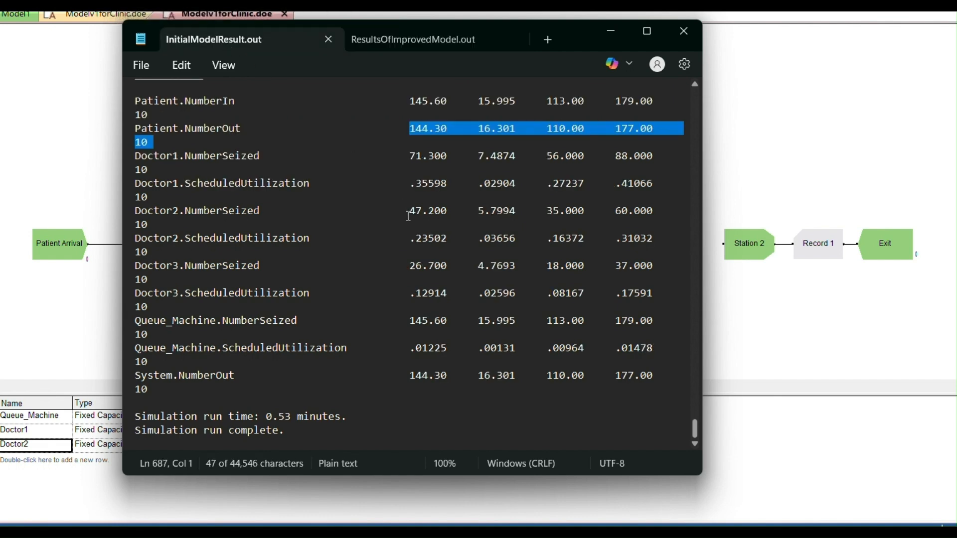
{"action": "scroll", "coordinate": [411, 220], "scroll_direction": "up", "scroll_amount": 1}
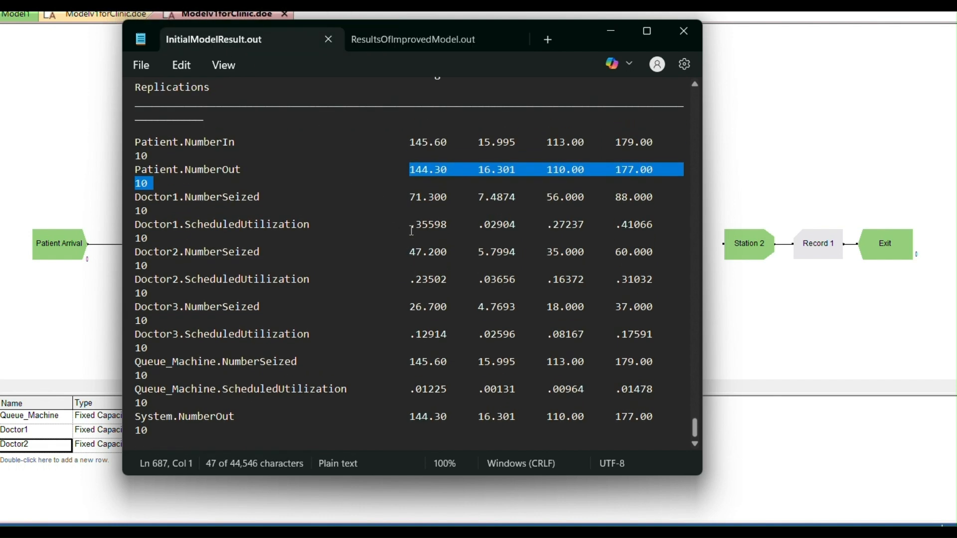
{"action": "left_click_drag", "start_coordinate": [409, 225], "coordinate": [458, 230]}
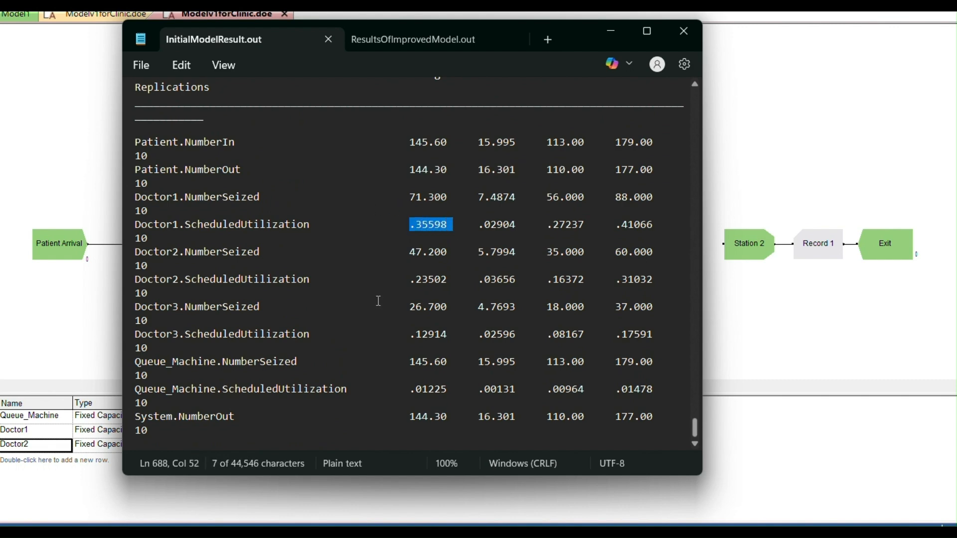
{"action": "left_click_drag", "start_coordinate": [401, 279], "coordinate": [455, 292]}
{"action": "left_click", "coordinate": [420, 33]}
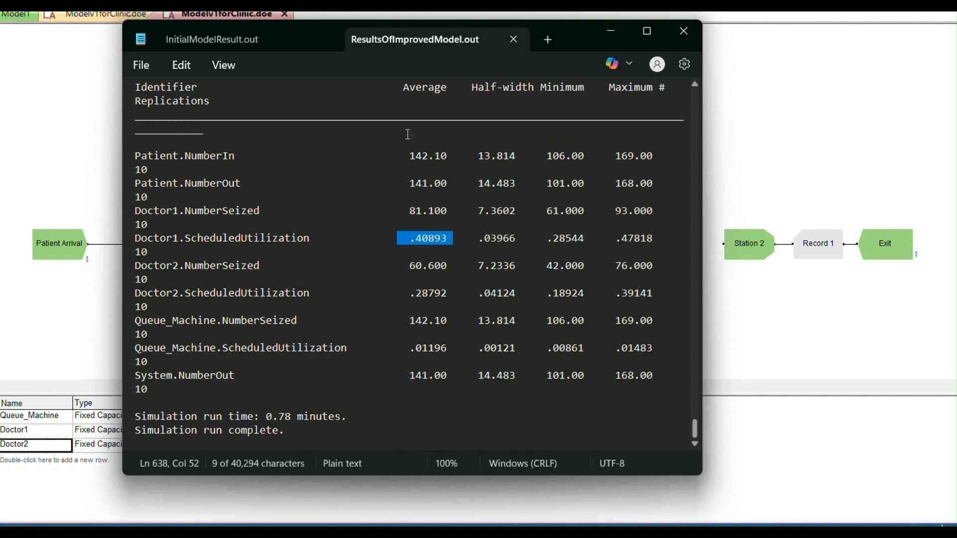
{"action": "left_click_drag", "start_coordinate": [404, 293], "coordinate": [461, 295]}
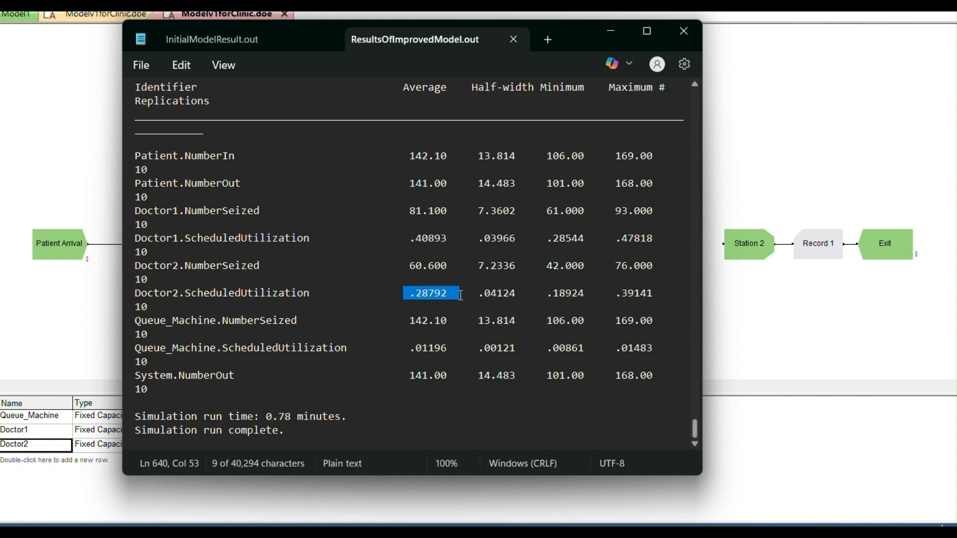